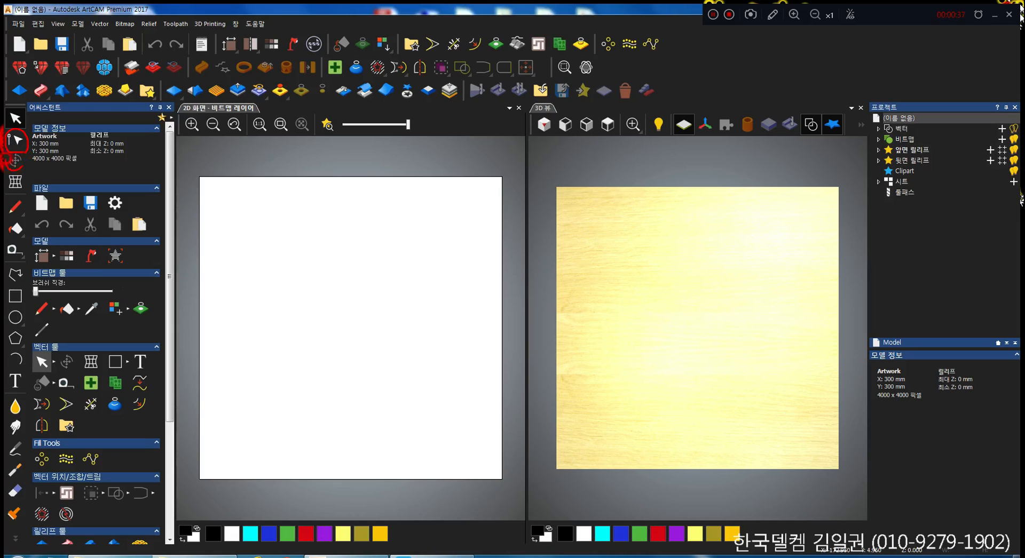
left_click_drag(25, 184, 4, 174)
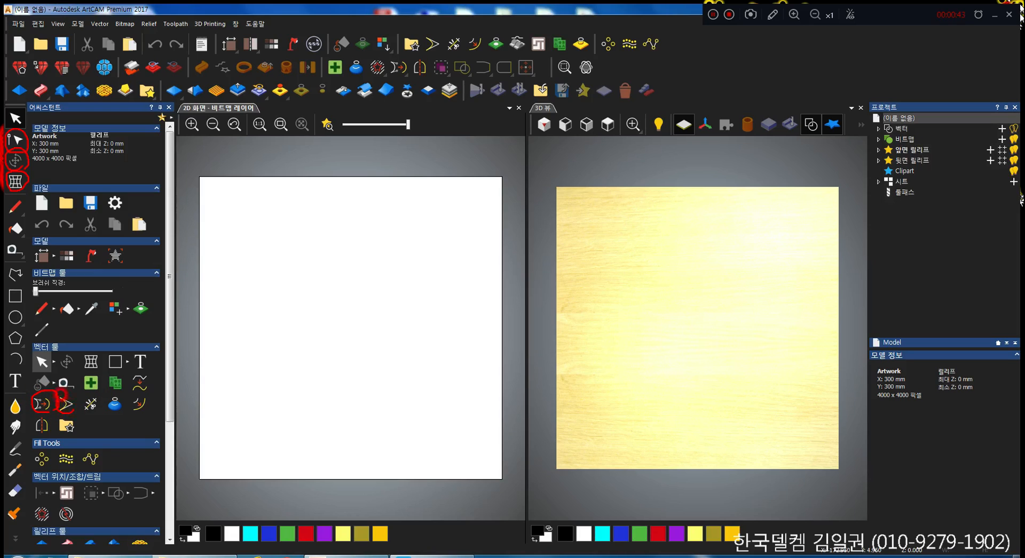
left_click_drag(58, 412, 95, 419)
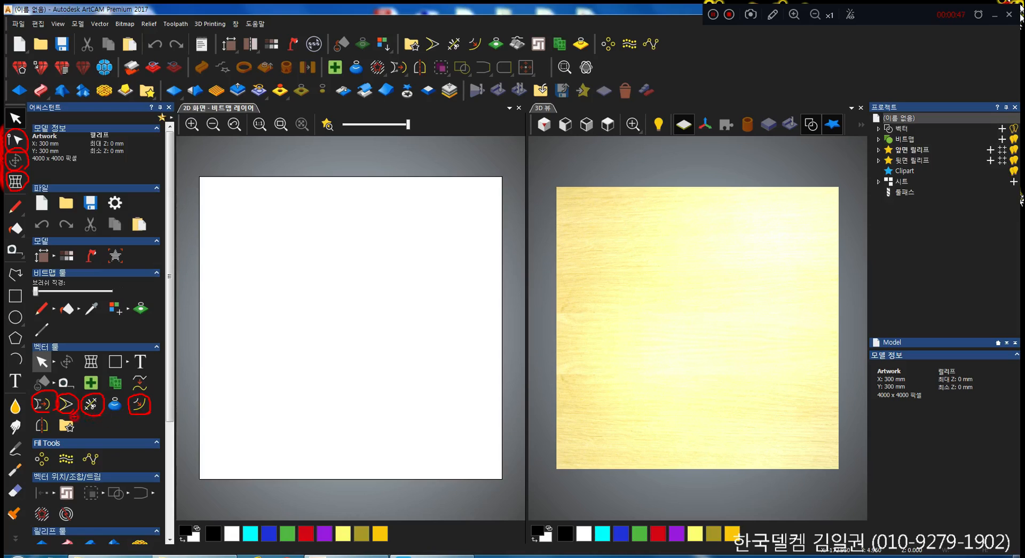
left_click_drag(29, 412, 97, 416)
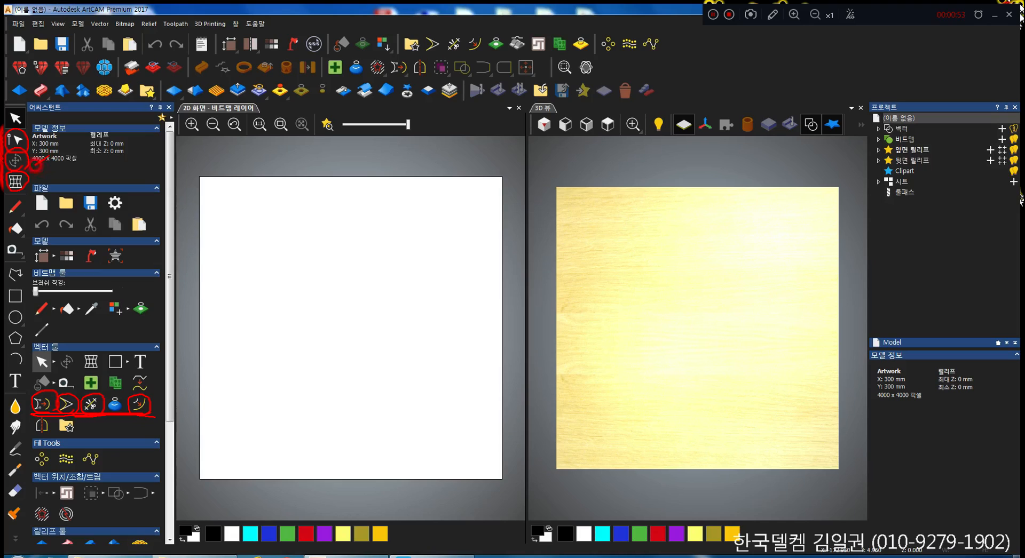
left_click_drag(94, 164, 113, 164)
key("Escape")
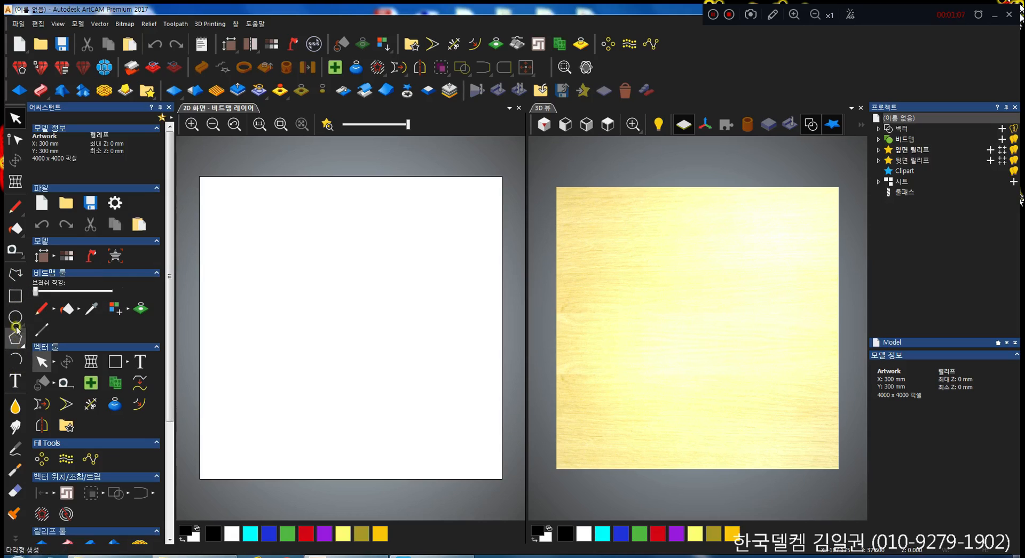
- Draw a freehand open heart polyline about 122 mm wide in the upper middle of the 2D artwork
left_click(16, 275)
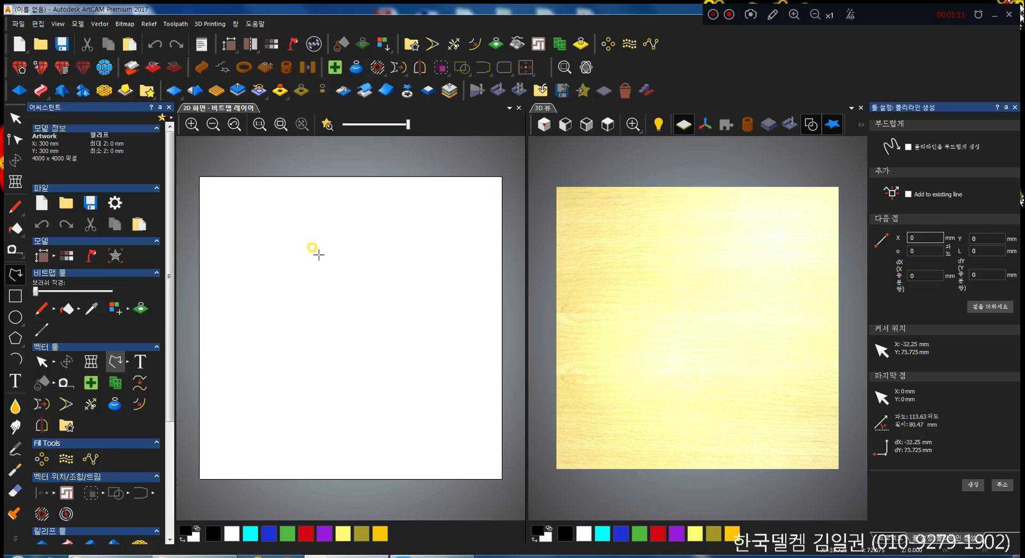
left_click(279, 224)
mouse_move(287, 231)
left_mouse_down()
mouse_move(280, 297)
mouse_move(313, 348)
mouse_move(368, 292)
mouse_move(365, 244)
mouse_move(329, 254)
left_mouse_up()
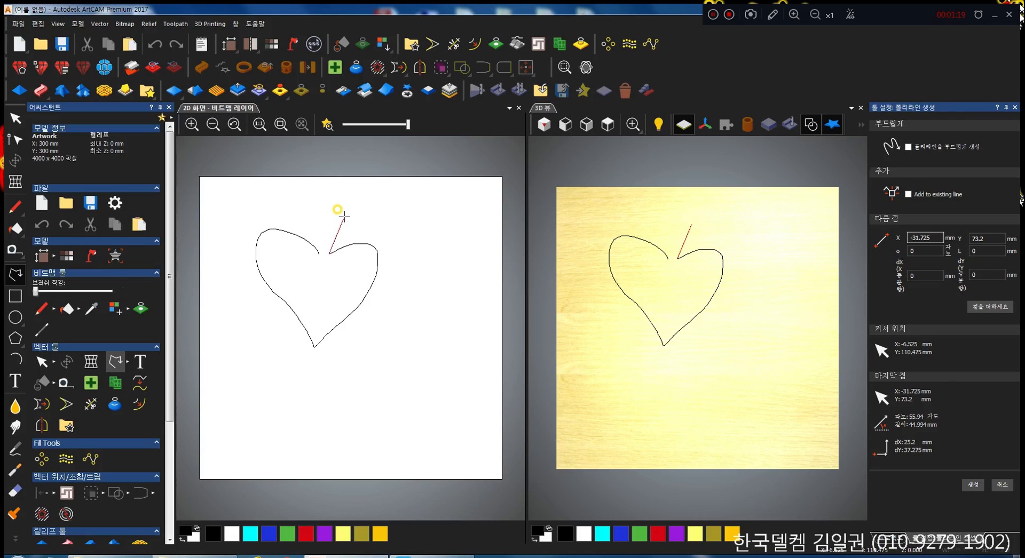
key("Escape")
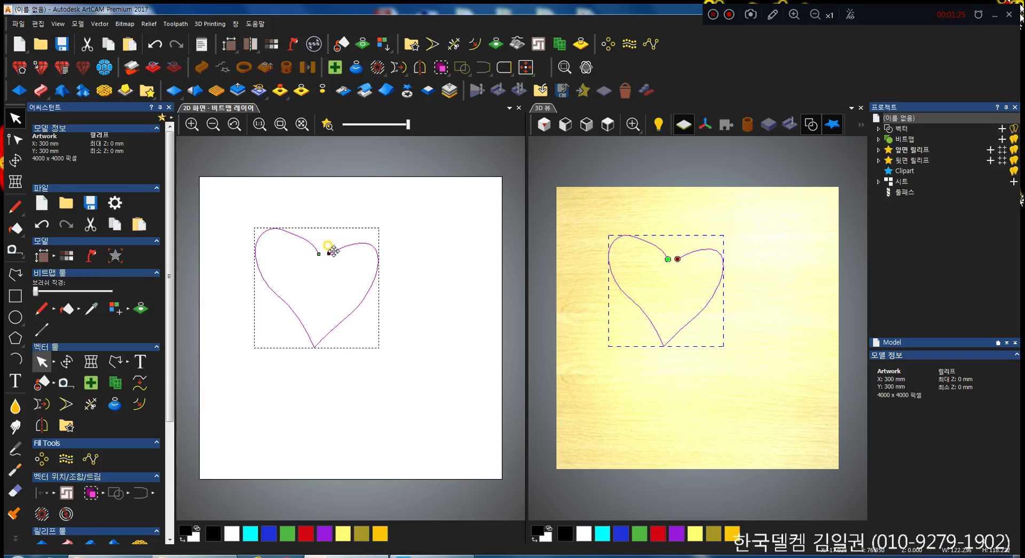
- Close the gap in the heart vector with a smooth curve and deselect it
right_click(332, 251)
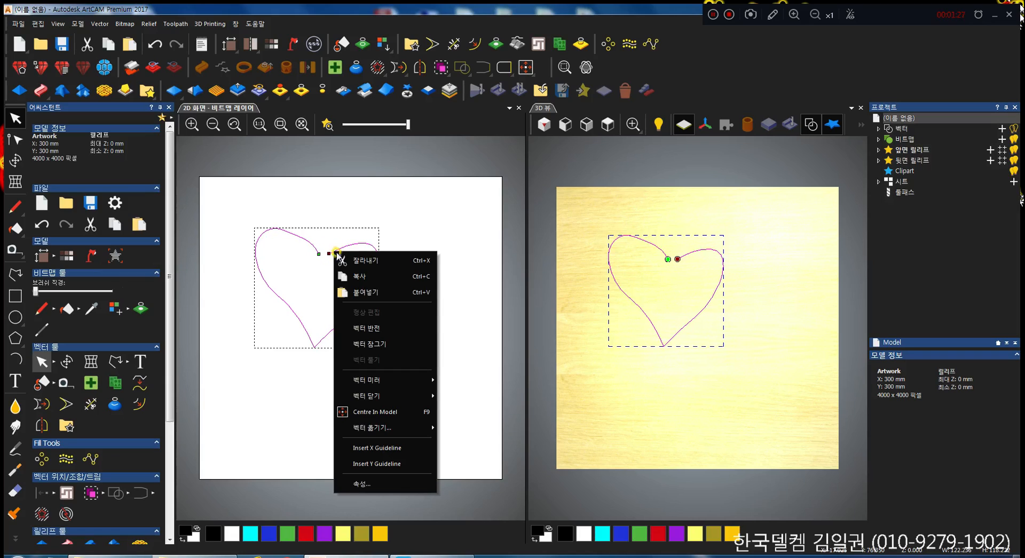
mouse_move(395, 396)
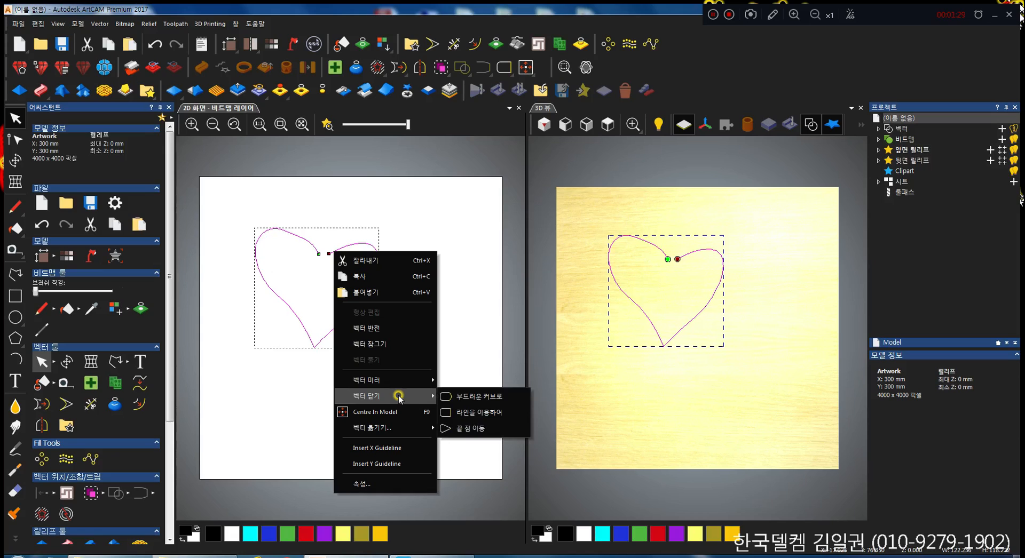
left_click(504, 398)
left_click(398, 267)
left_click(378, 263)
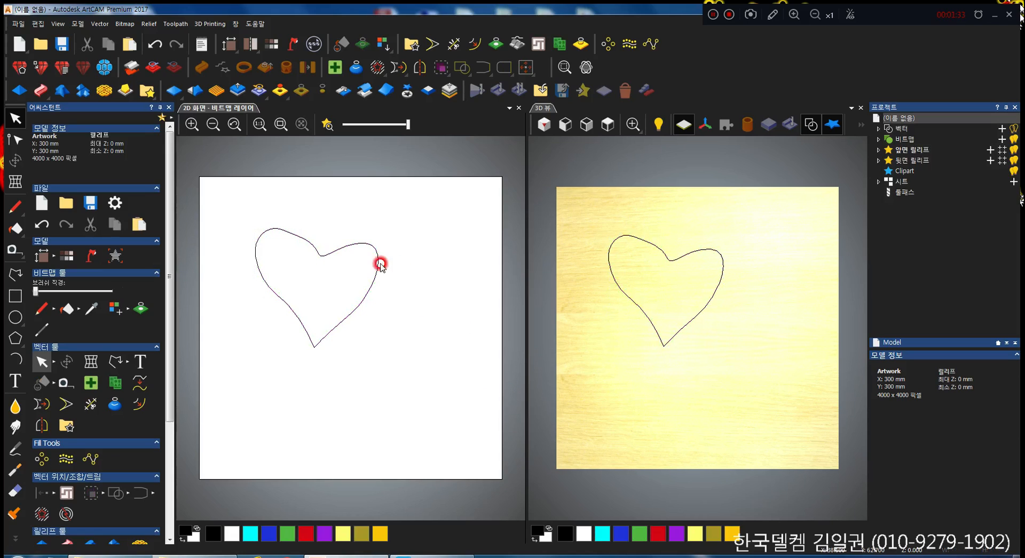
left_click(409, 261)
left_click(380, 254)
left_click(407, 260)
- Draw a freehand open rounded loop about 107 mm wide and 75 mm high below and right of the heart
left_click(15, 274)
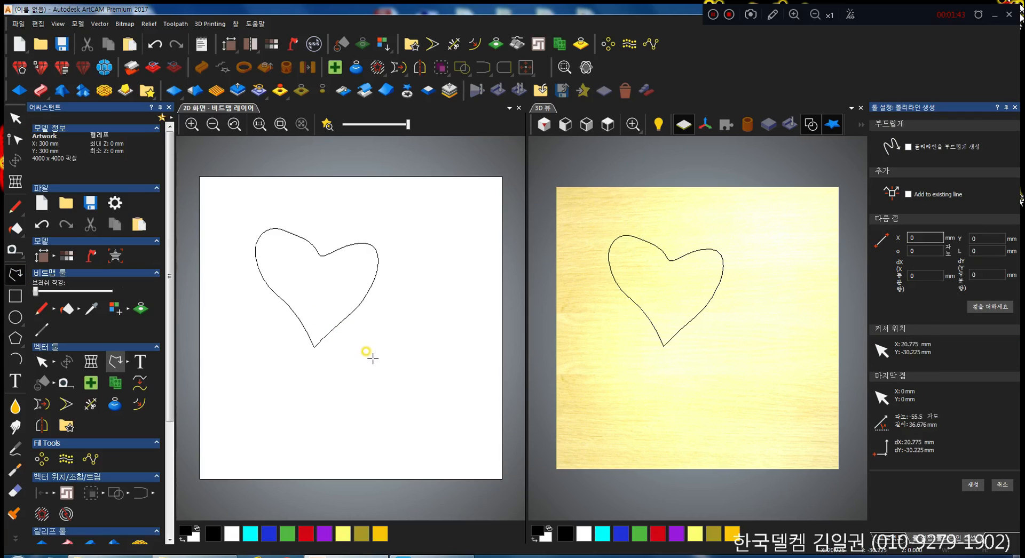
mouse_move(389, 367)
left_mouse_down()
mouse_move(375, 365)
mouse_move(344, 396)
mouse_move(416, 432)
mouse_move(453, 389)
mouse_move(424, 358)
mouse_move(398, 365)
left_mouse_up()
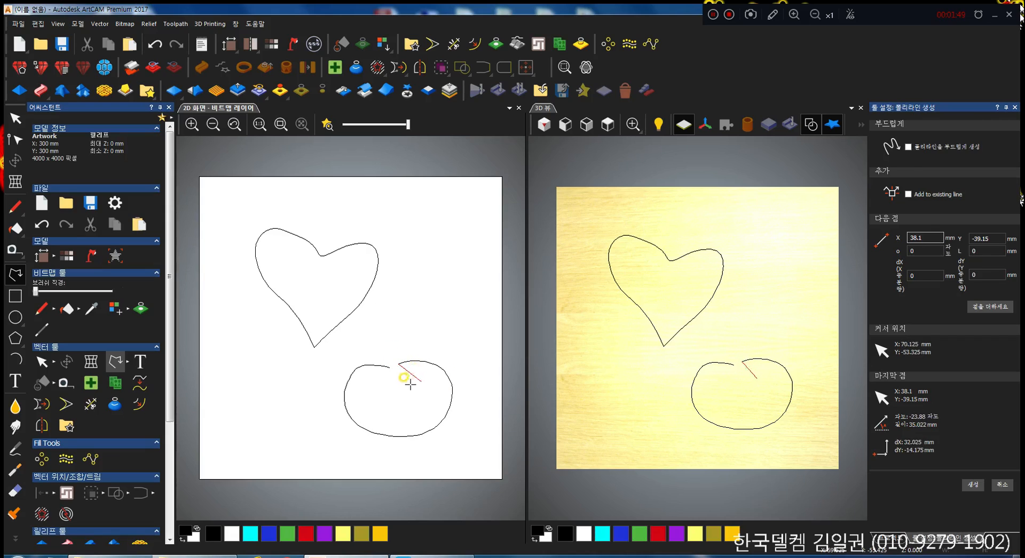
right_click(410, 383)
right_click(447, 378)
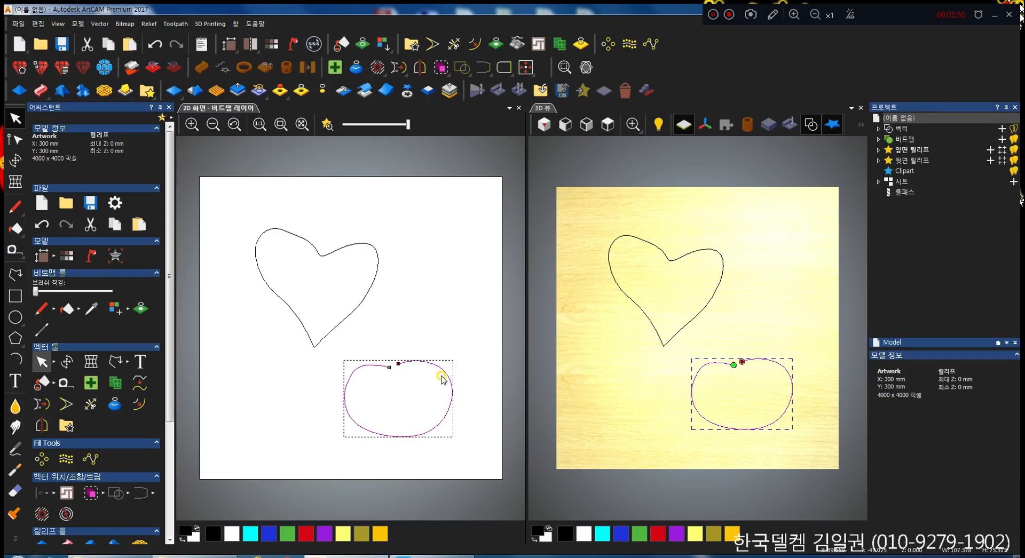
- Close the gap in the rounded loop with a straight line and select the heart
right_click(403, 363)
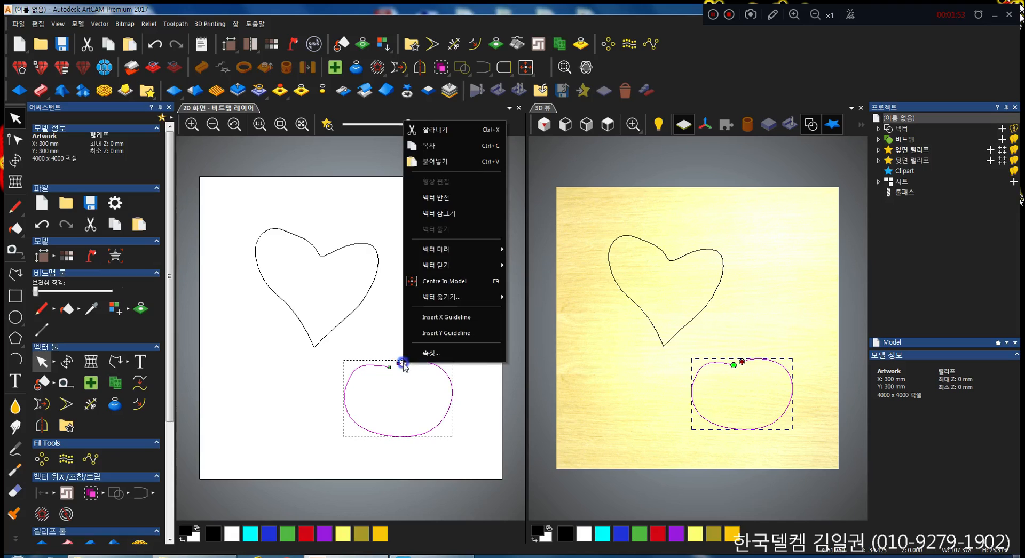
mouse_move(455, 265)
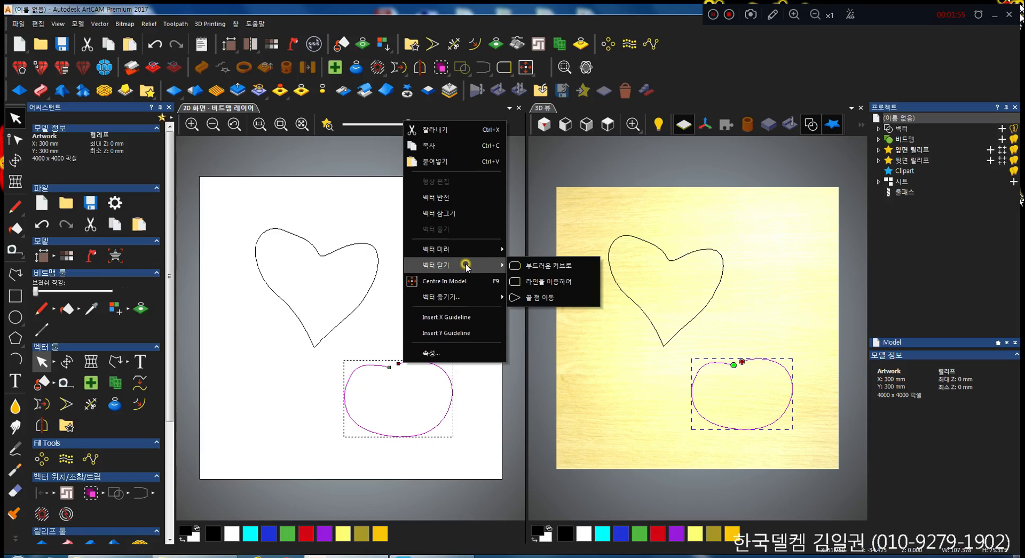
left_click(563, 284)
left_click(464, 367)
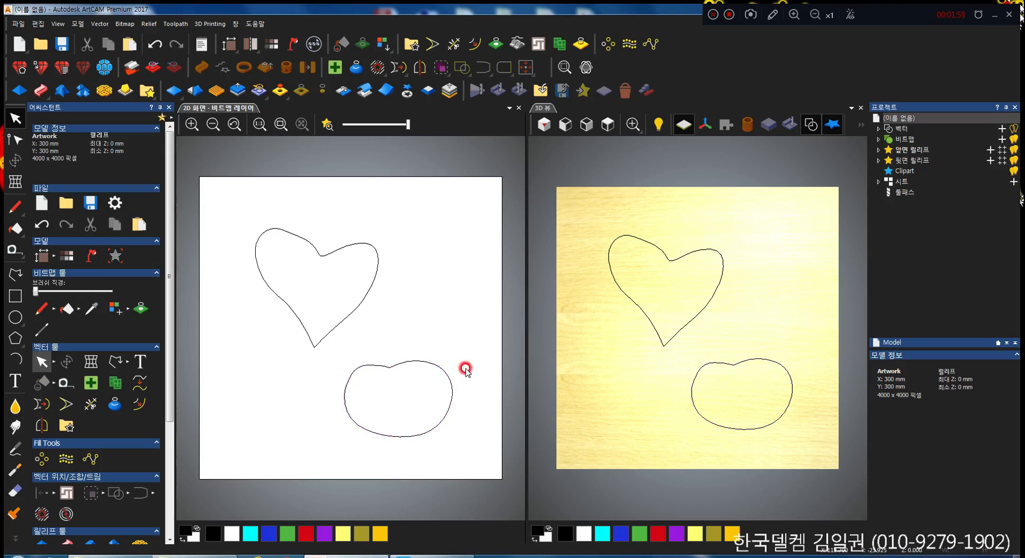
left_click(403, 363)
left_click(357, 304)
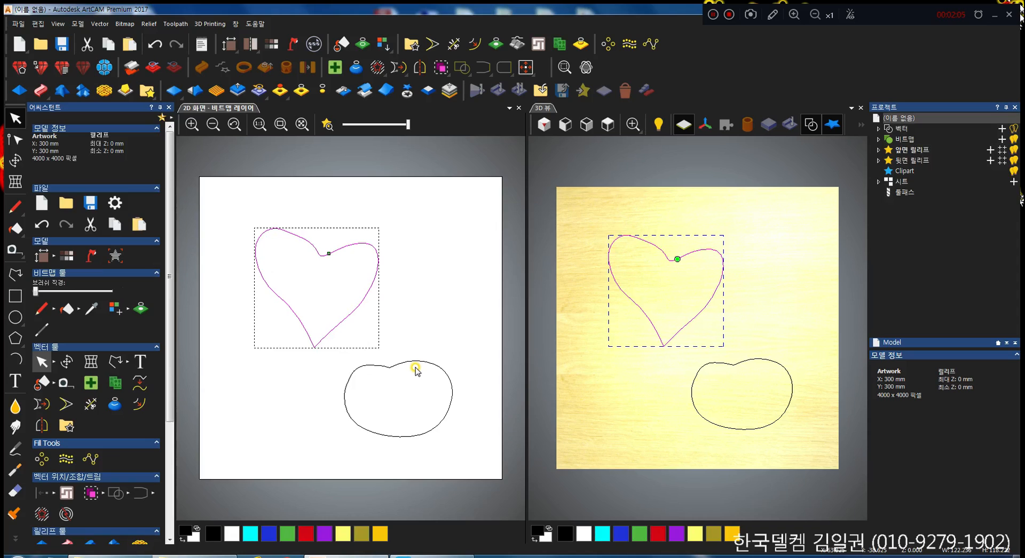
- Move the rounded shape over the heart, select each overlapping outline, and move the rounded shape back beside the heart's lower right
left_click_drag(416, 363, 338, 272)
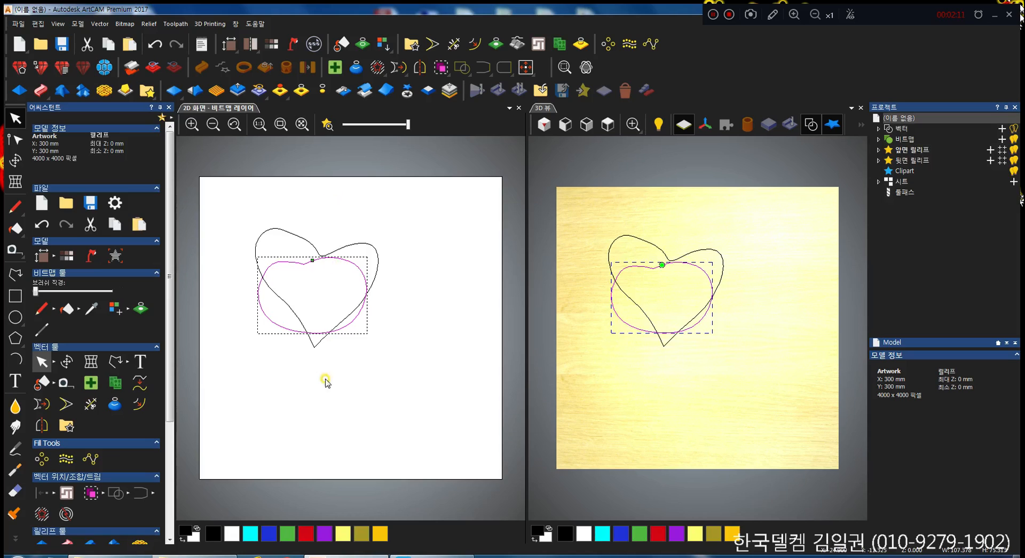
left_click_drag(281, 261, 255, 263)
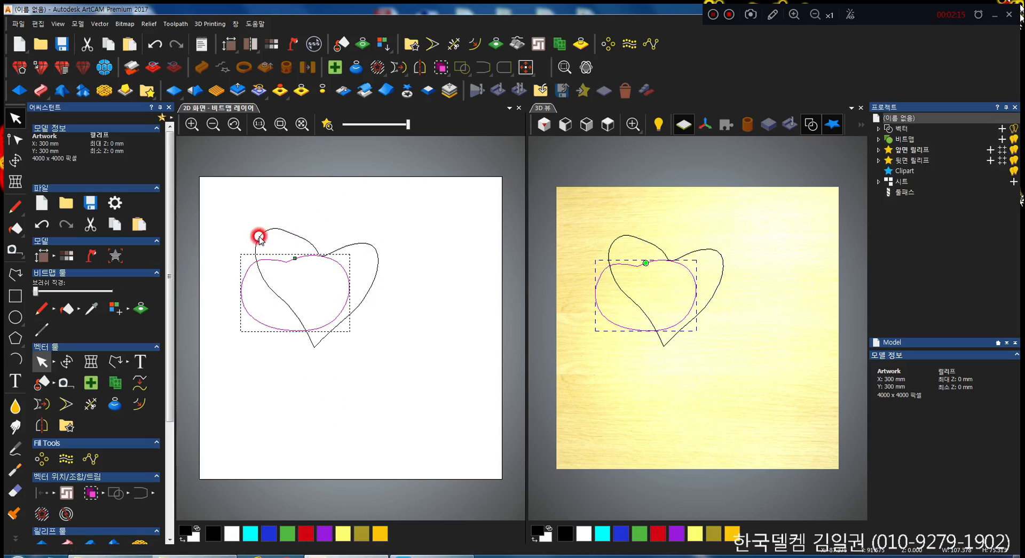
left_click(258, 241)
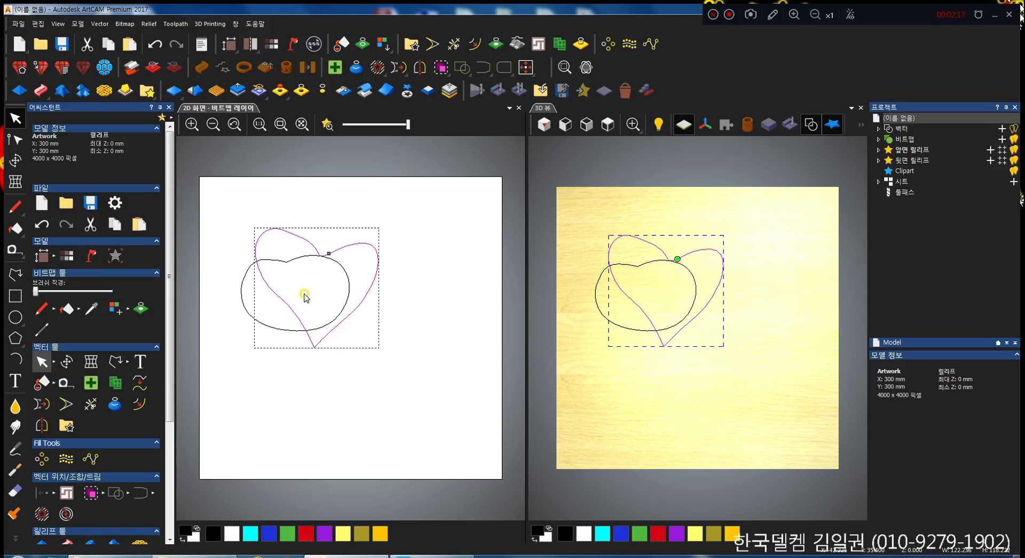
left_click(241, 283)
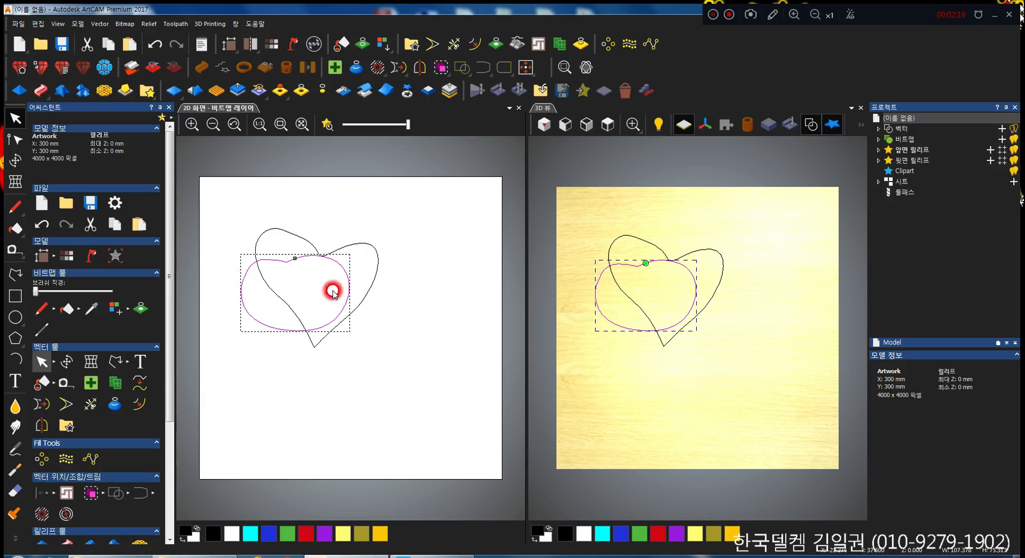
left_click_drag(347, 287, 470, 325)
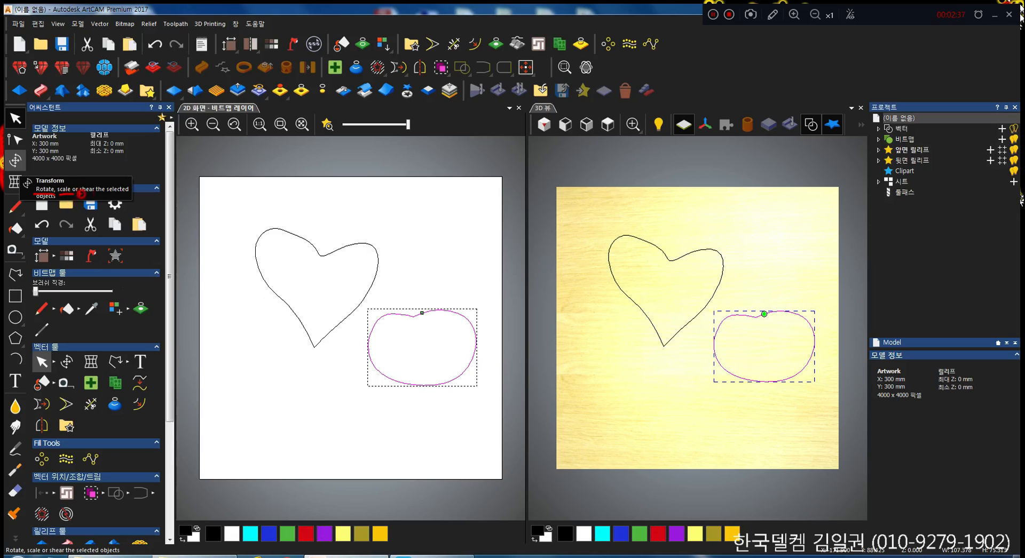
- Start Transform on the rounded shape and examine its scale, move, rotate and skew settings
left_click_drag(81, 194, 129, 193)
left_click(15, 159)
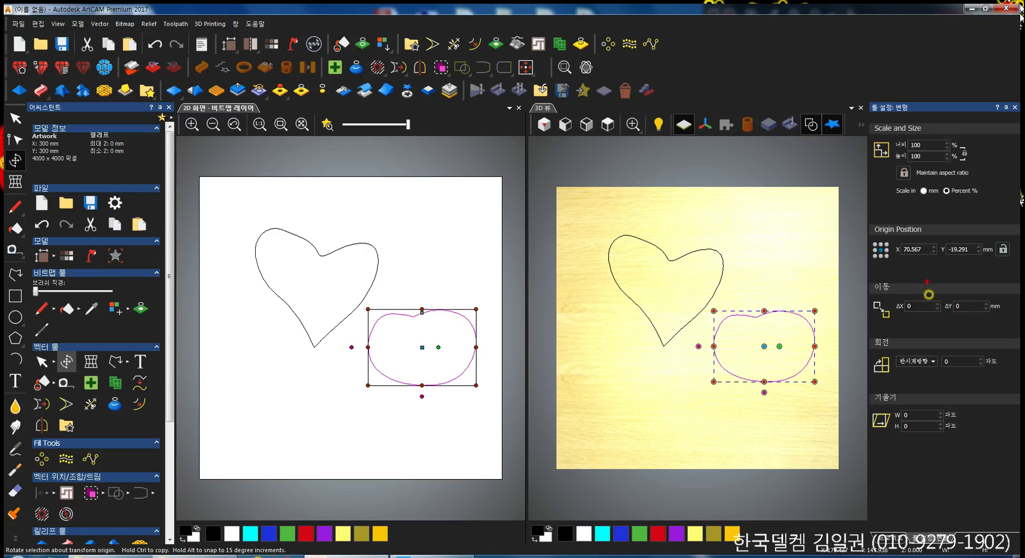
mouse_move(890, 346)
left_mouse_down()
mouse_move(870, 346)
mouse_move(889, 351)
left_mouse_up()
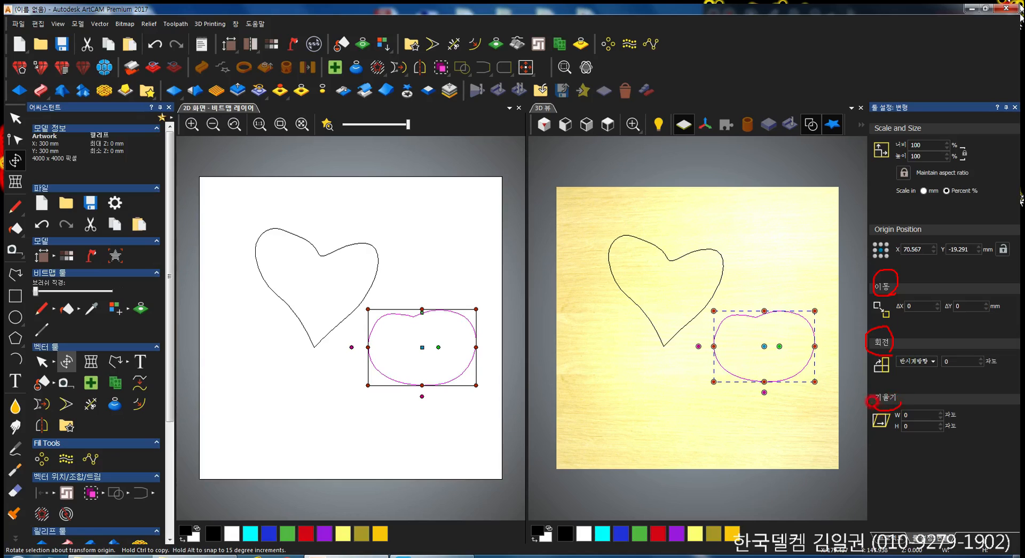
left_click_drag(897, 137, 877, 144)
left_click(923, 144)
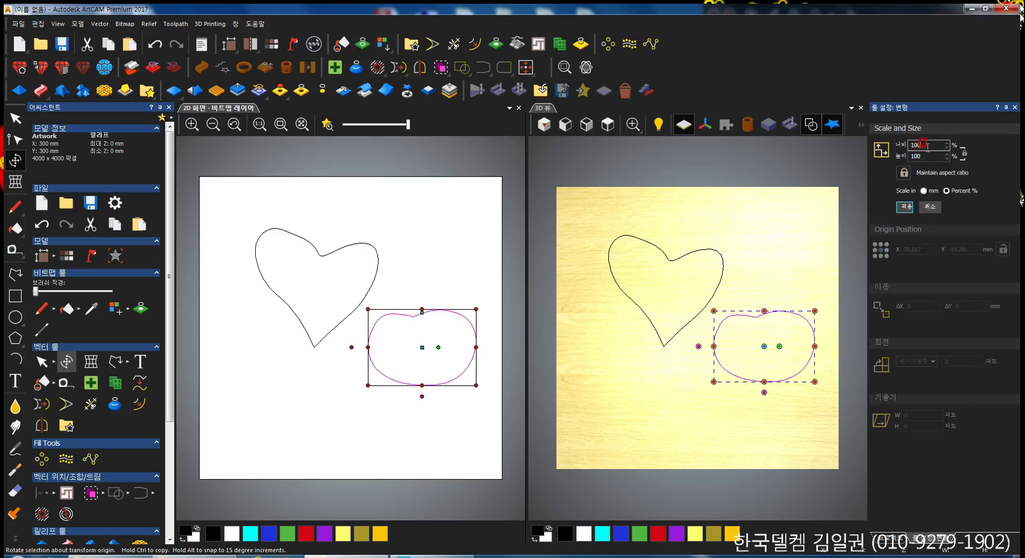
double_click(924, 145)
left_click(930, 146)
left_click(964, 213)
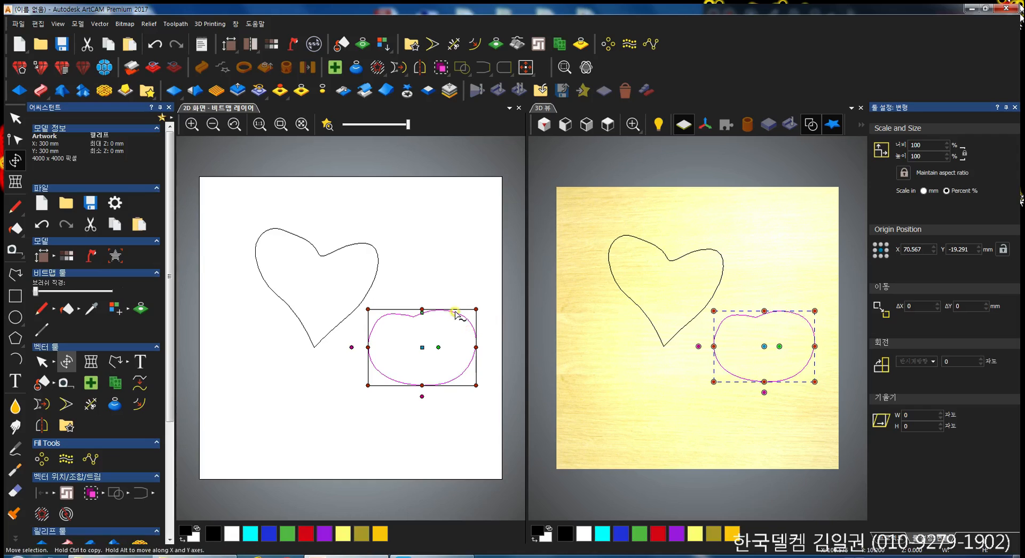
- Move the rounded shape onto the heart with the Transform tool and deselect it
left_click_drag(459, 297, 436, 347)
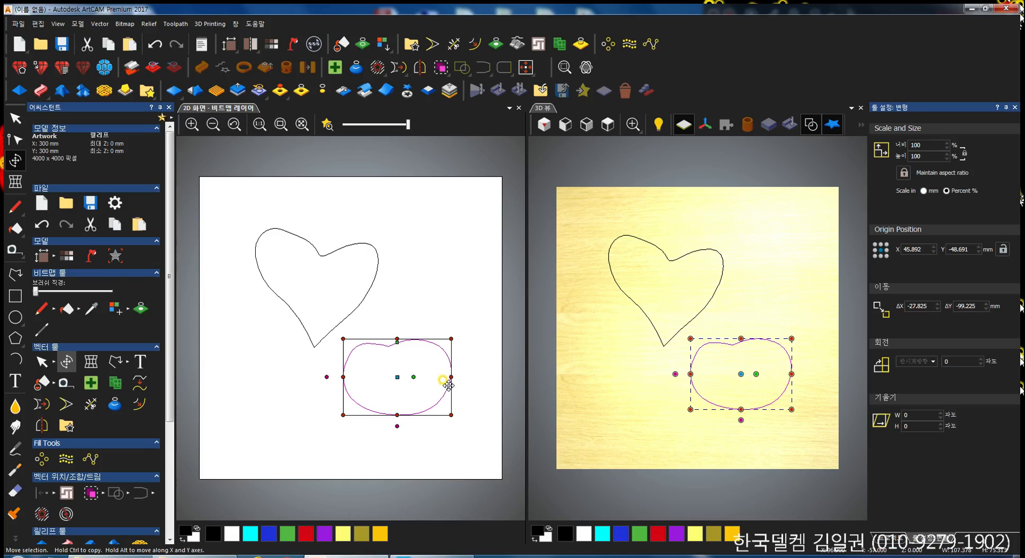
left_click_drag(444, 353, 362, 255)
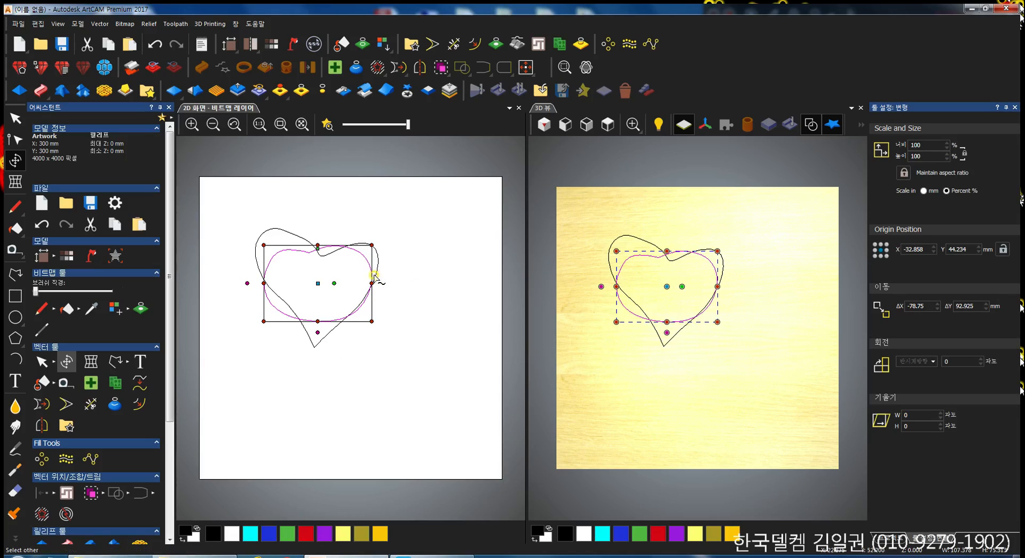
left_click(426, 284)
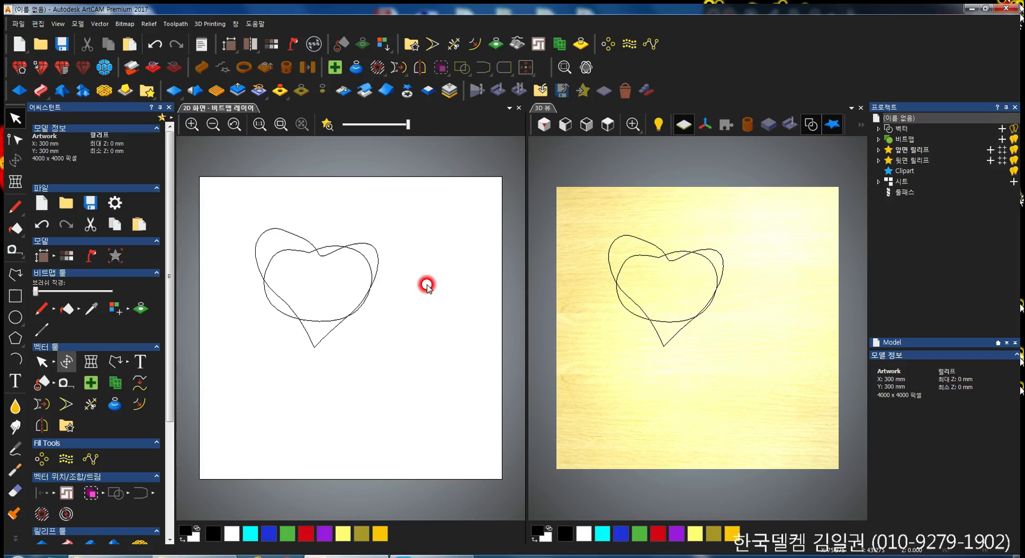
- Move the rounded shape to the lower right of the heart, centred at about X 55, Y -47 mm, and start Transform on it
left_click(362, 258)
left_click_drag(432, 313, 450, 347)
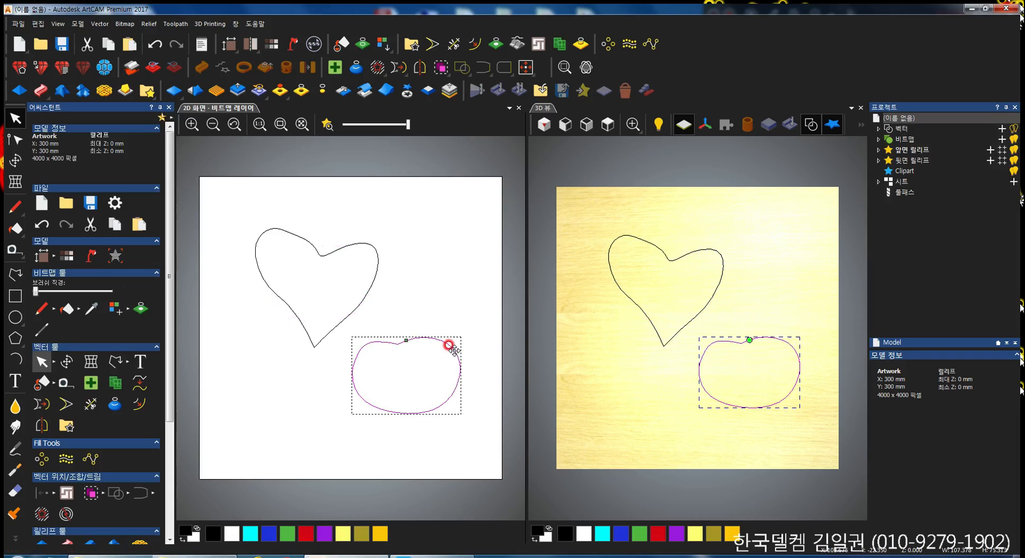
left_click(15, 160)
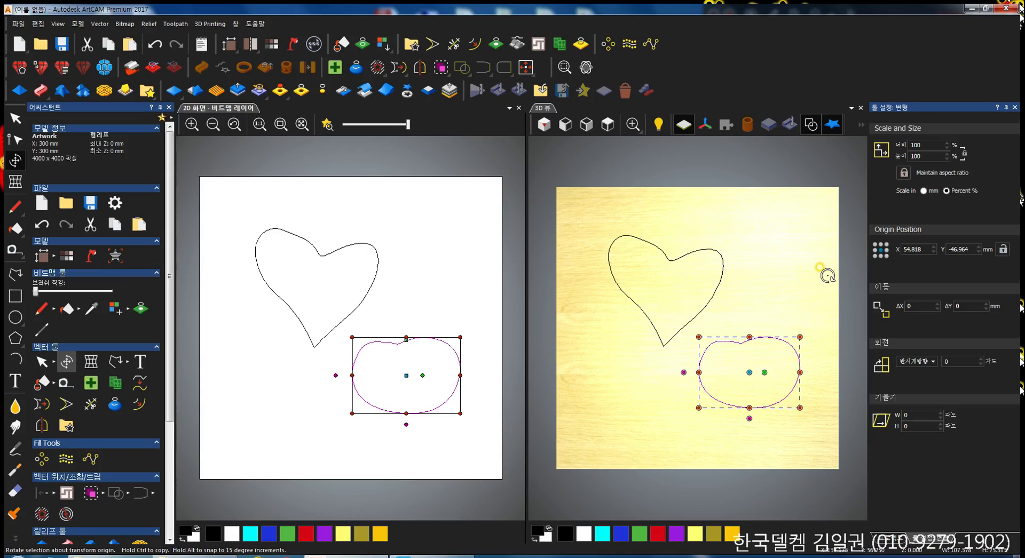
- Place the transform origin on the rounded shape's corners in turn and return it to the centre
left_click(931, 248)
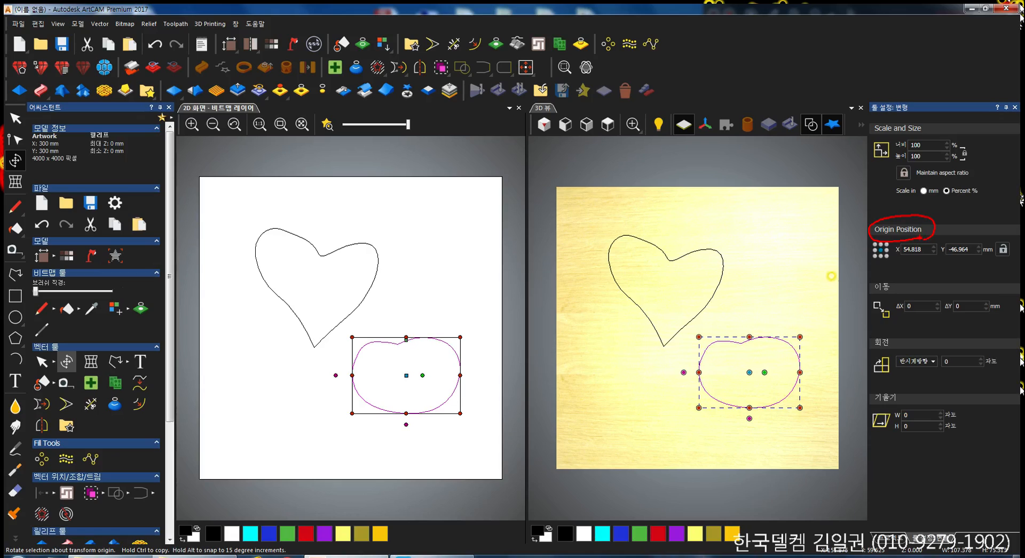
left_click(876, 244)
left_click(887, 245)
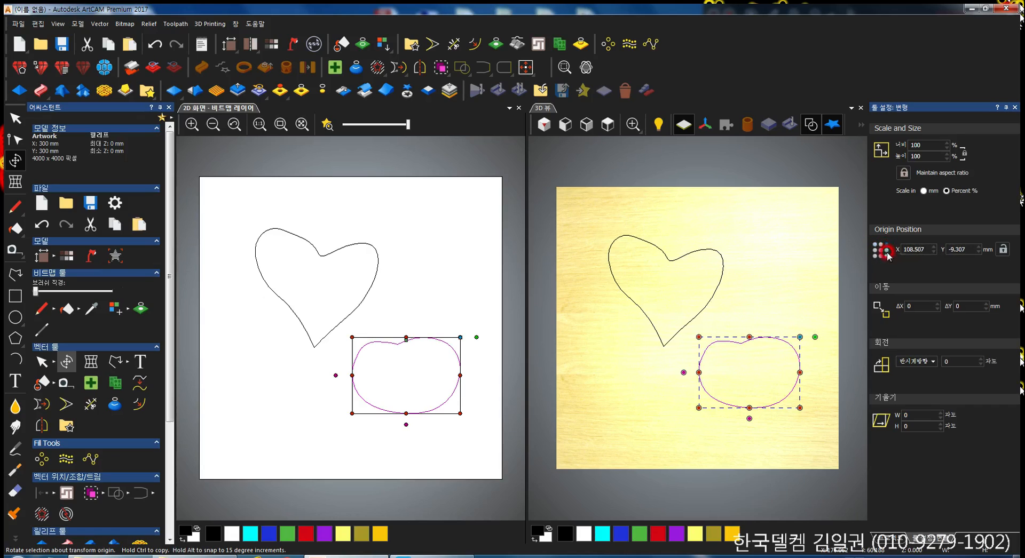
left_click(887, 256)
left_click(875, 256)
left_click(881, 250)
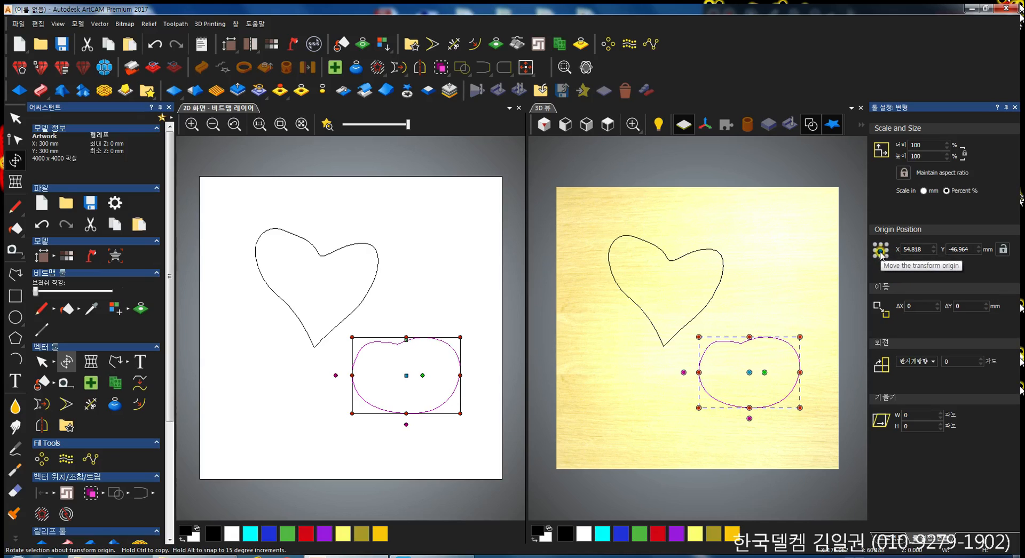
- Set the rounded shape's origin position to X 0, Y 0 mm so its centre sits at the middle of the model
left_click(908, 248)
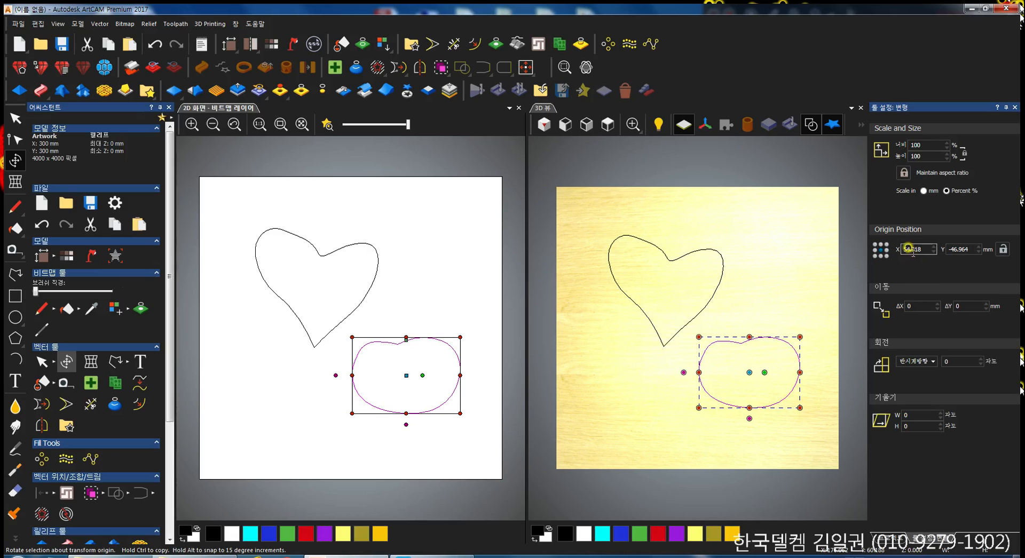
double_click(905, 248)
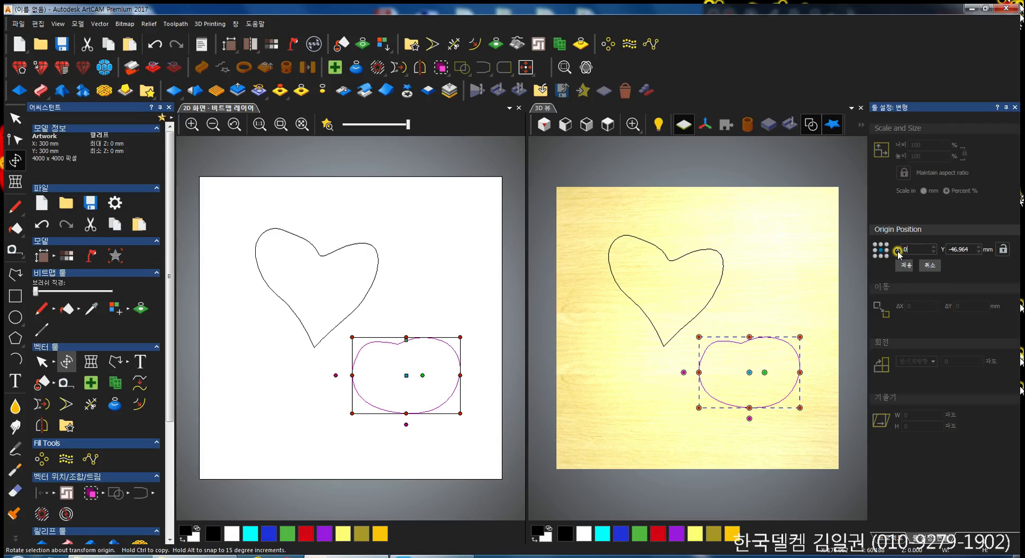
left_click(959, 249)
left_click_drag(971, 249, 930, 259)
type("0")
left_click(906, 266)
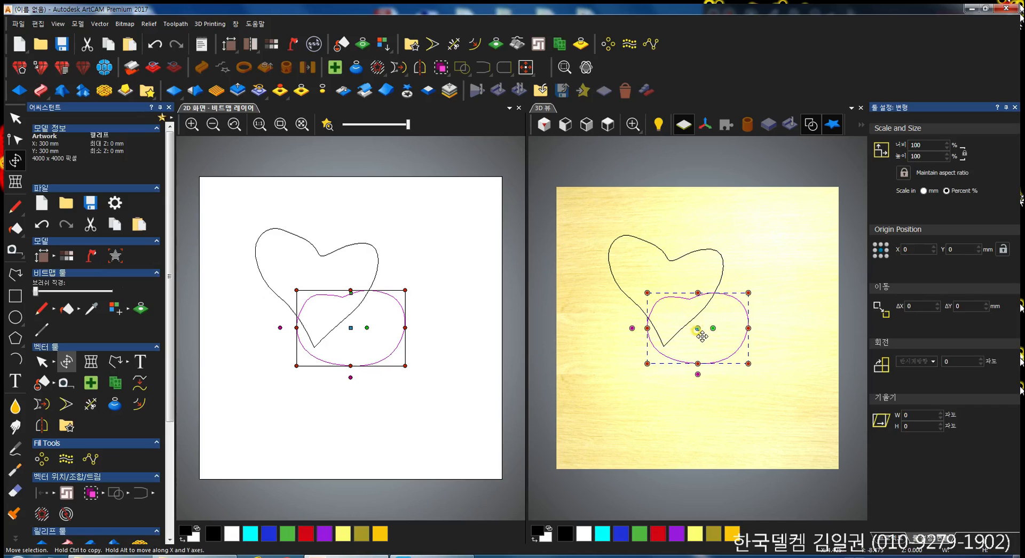
left_click_drag(702, 336, 696, 335)
left_click_drag(542, 337, 835, 342)
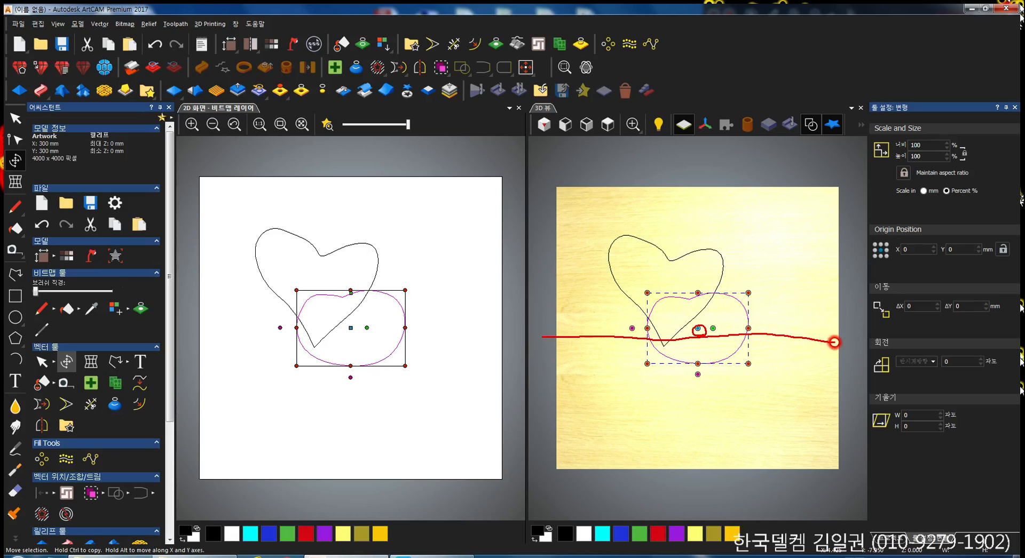
left_click_drag(701, 179, 705, 489)
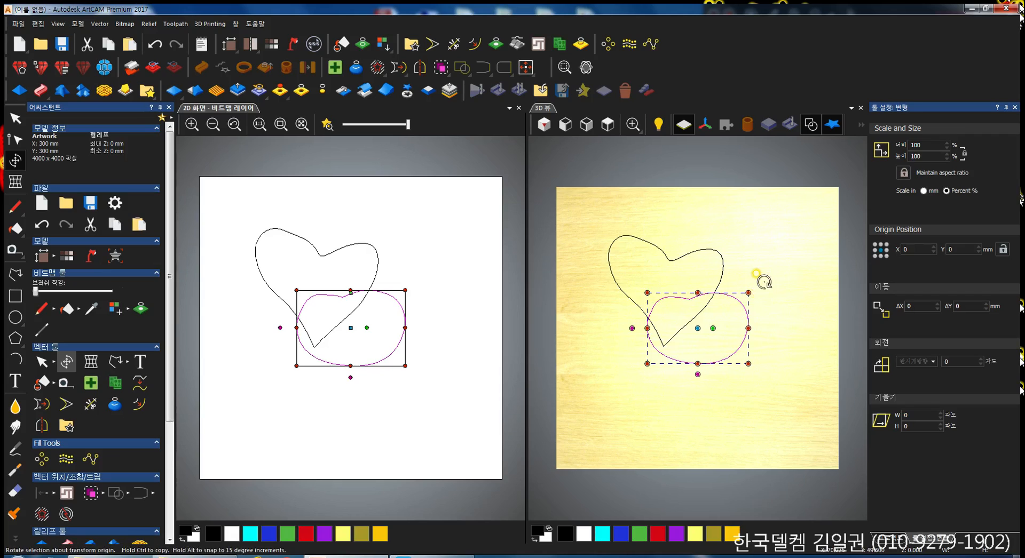
- Select the heart, set its centre origin position to X 0, Y 0 mm and deselect it
left_click(717, 265)
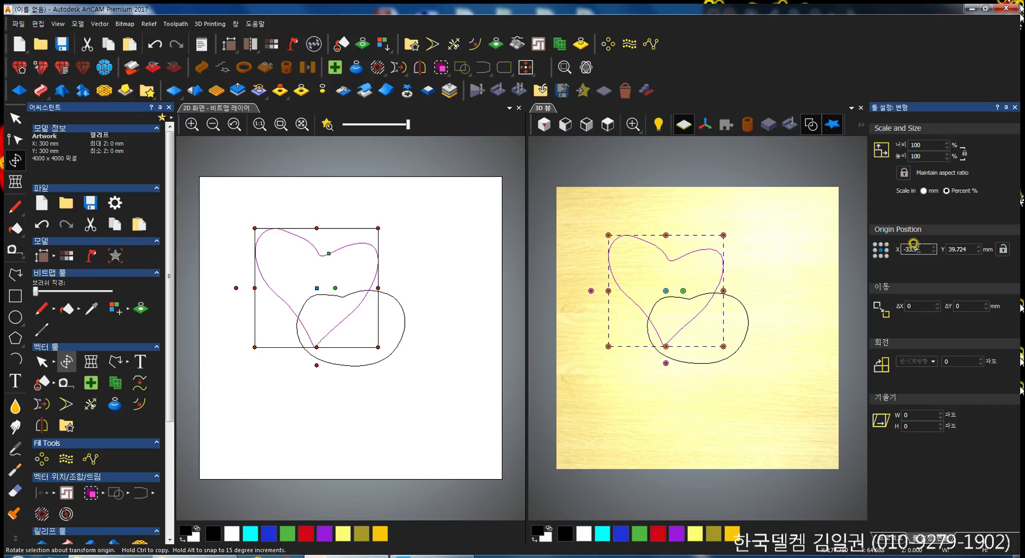
left_click(914, 250)
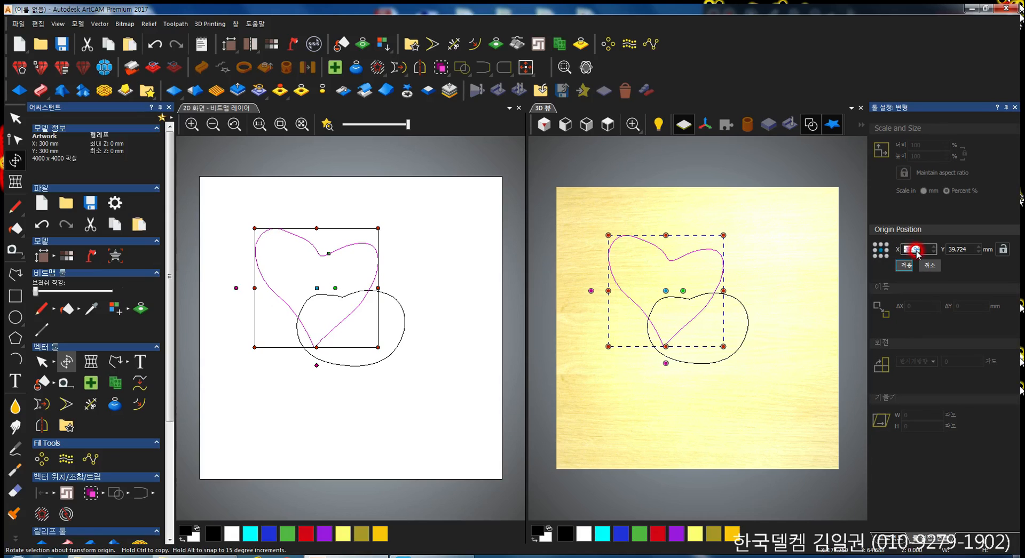
left_click(950, 246)
type("0")
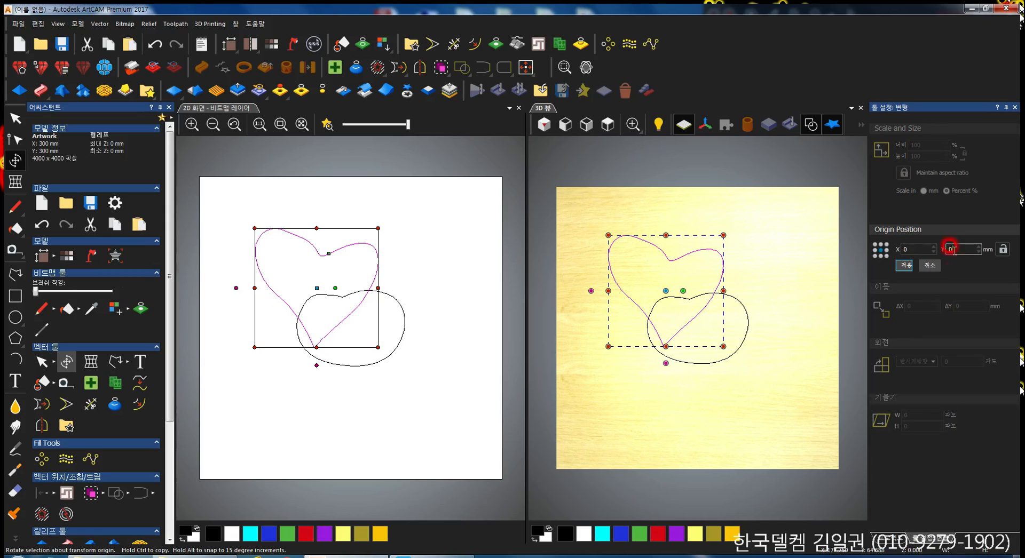
left_click(905, 266)
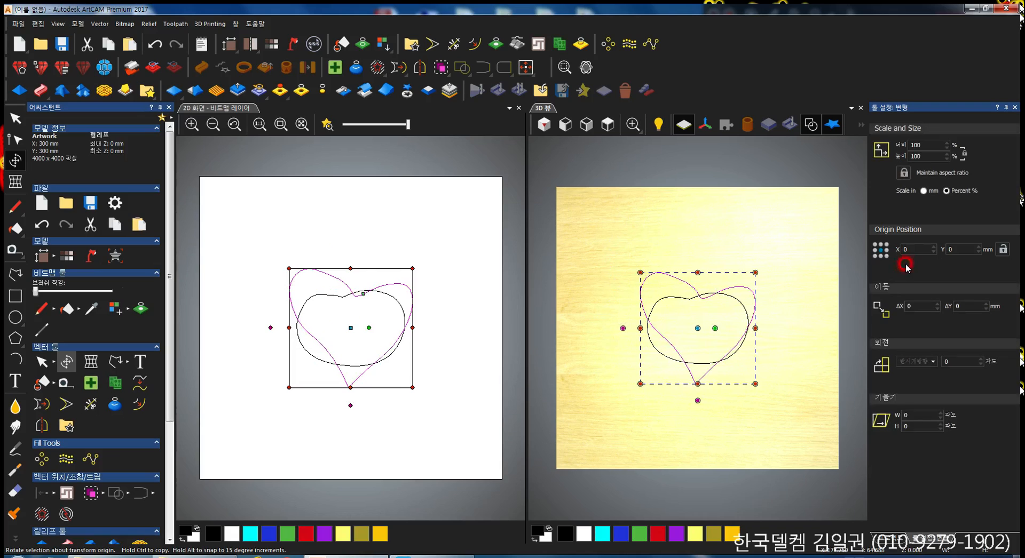
left_click(769, 310)
left_click(571, 302)
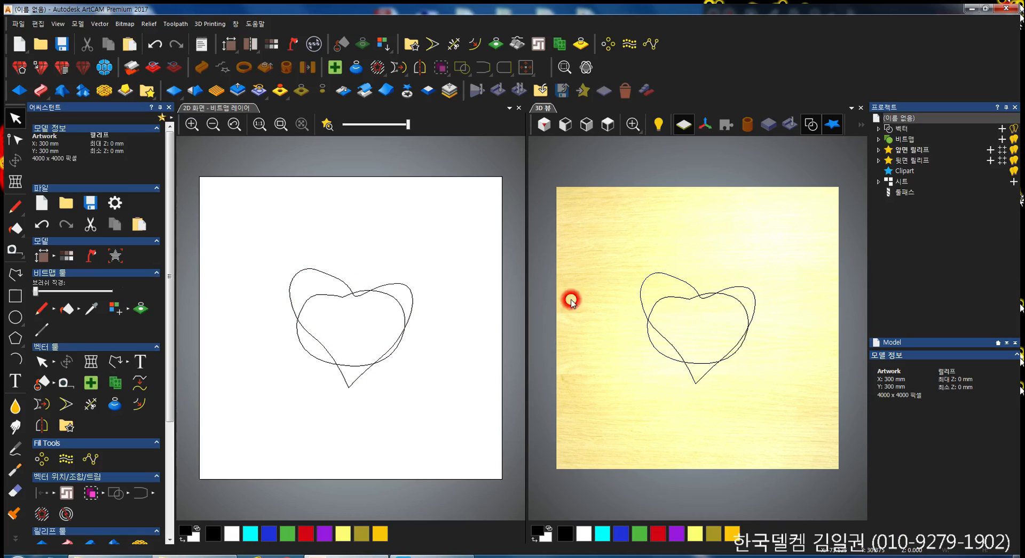
- Transform the heart with its origin on the upper-left corner and set the origin position to X 10, Y 10 mm
left_click(398, 300)
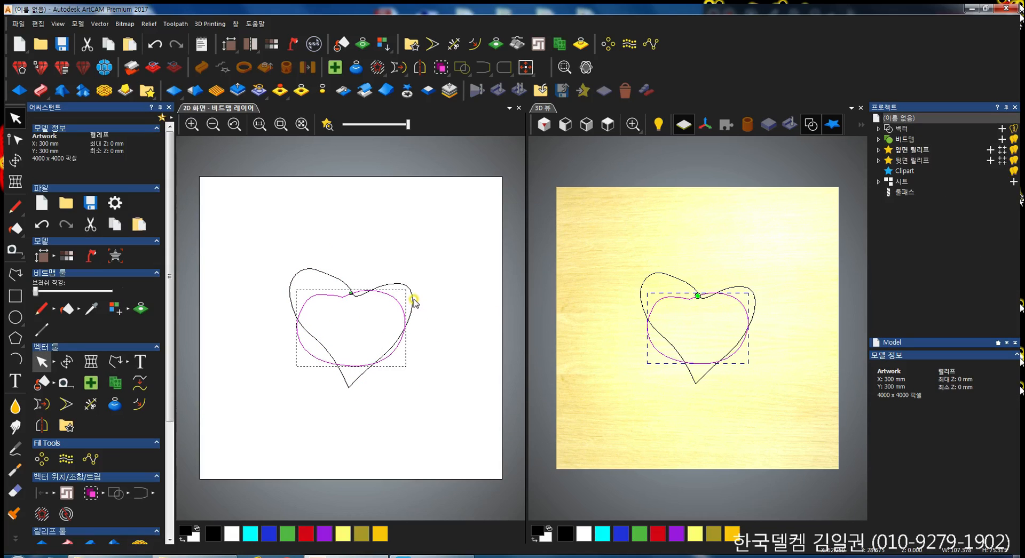
left_click(410, 296)
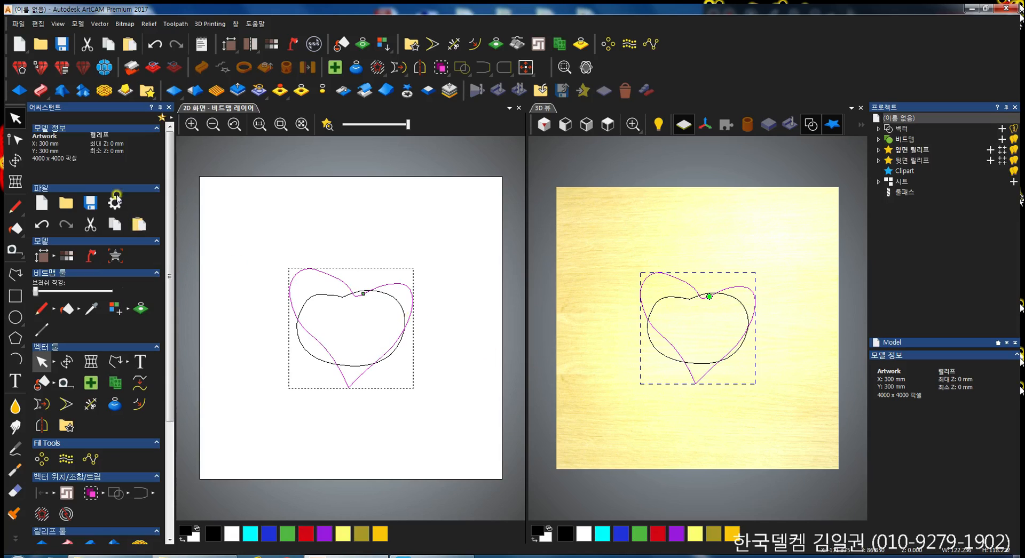
left_click(16, 160)
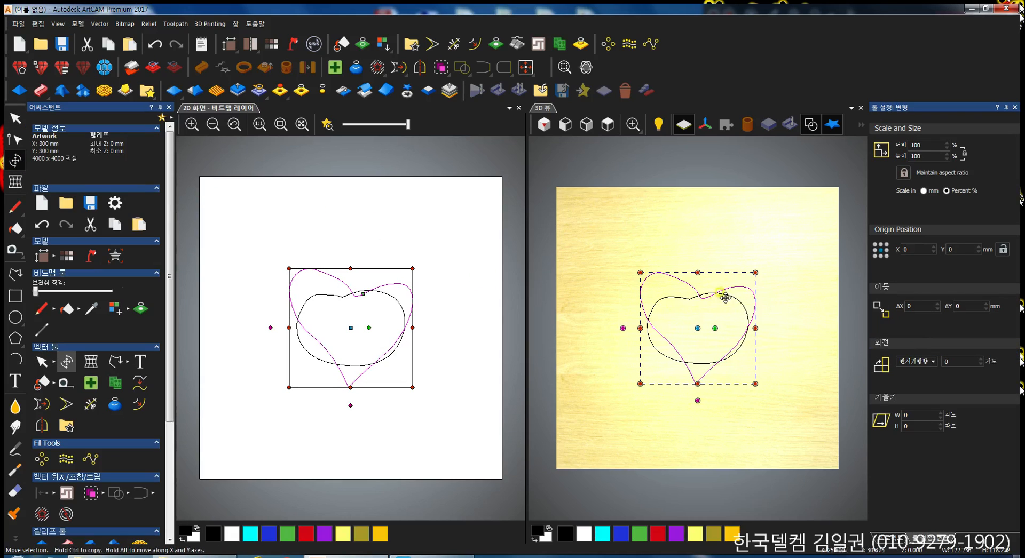
left_click(876, 246)
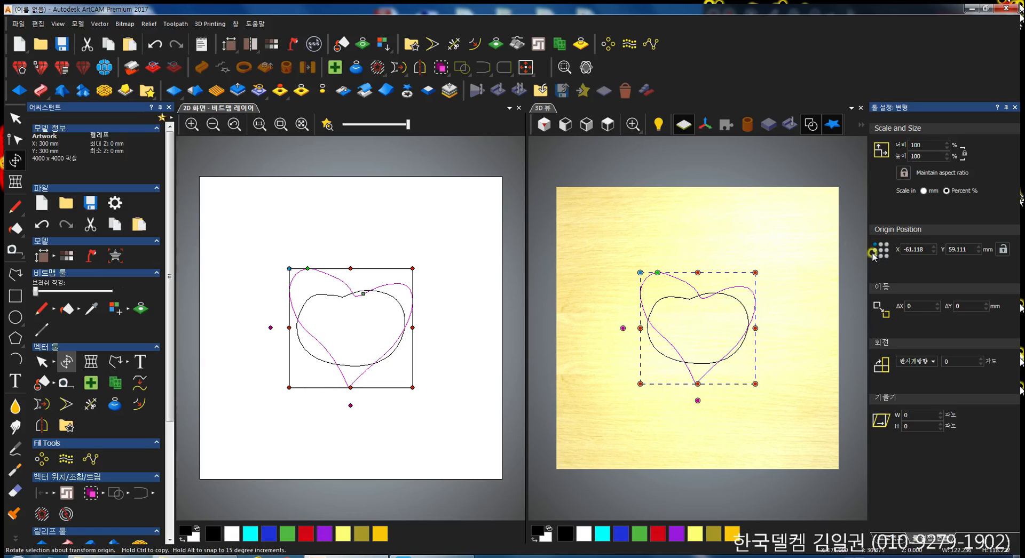
left_click(912, 248)
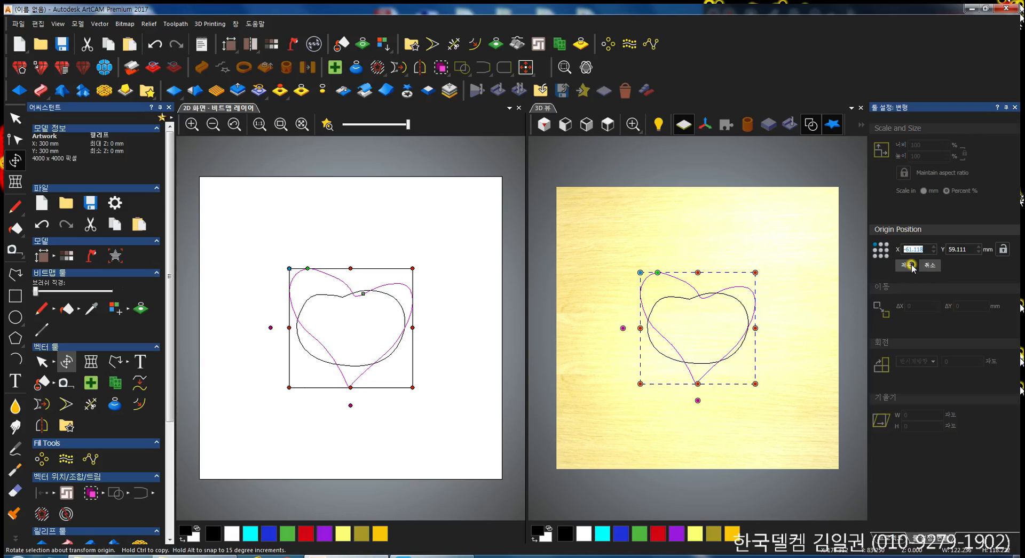
type("10")
left_click(956, 249)
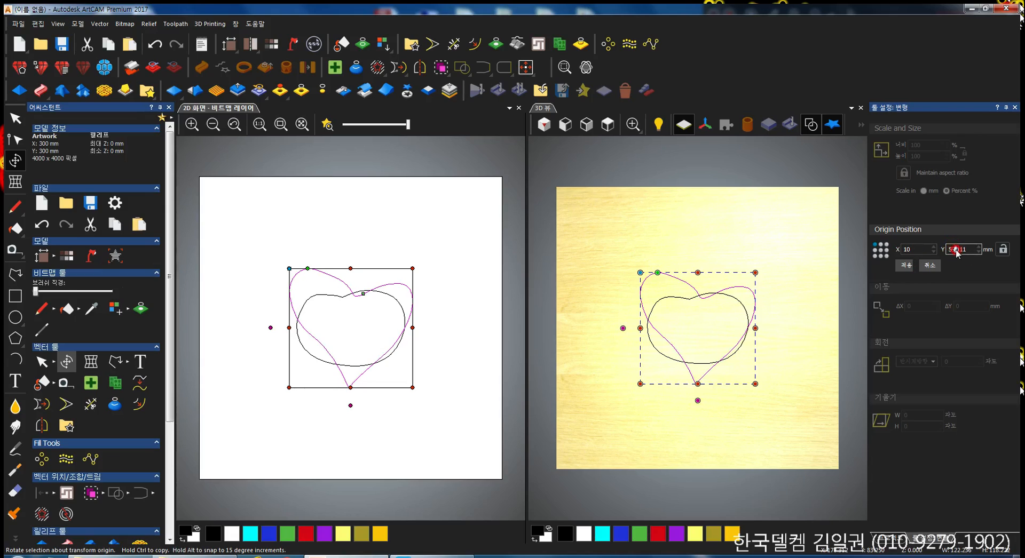
type("10")
left_click(906, 267)
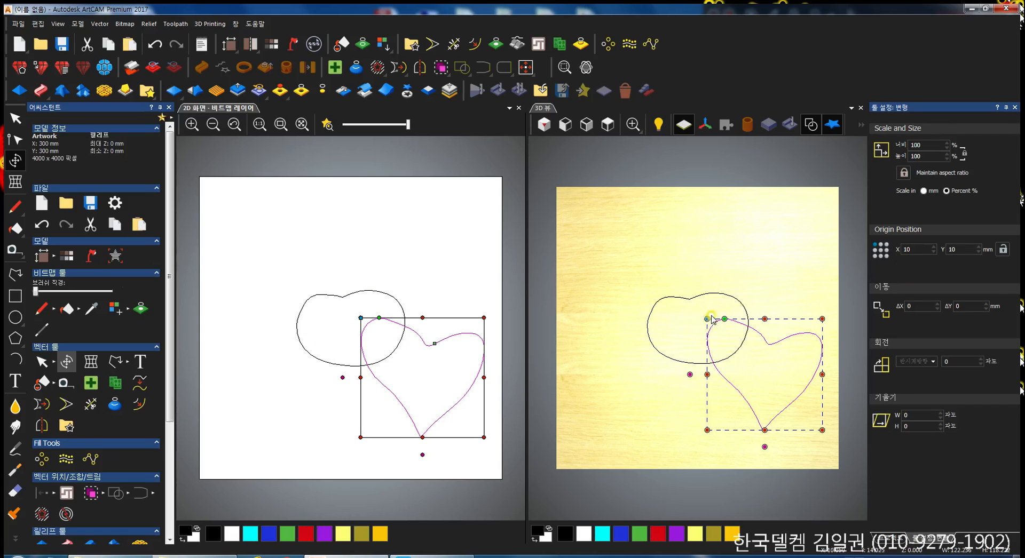
- Transform the rounded shape and set its upper-left corner's origin position to X 10, Y 10 mm
left_click(694, 298)
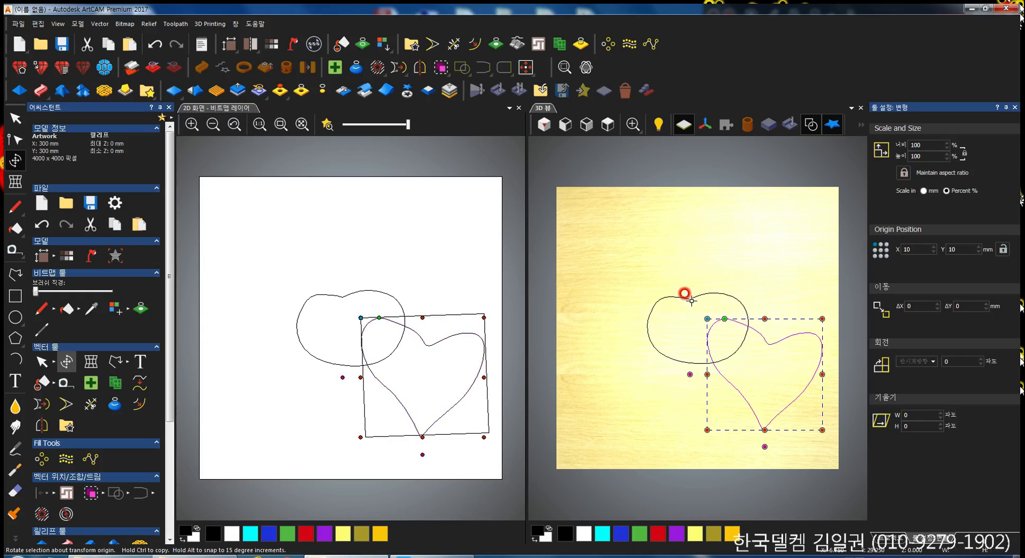
left_click(692, 298)
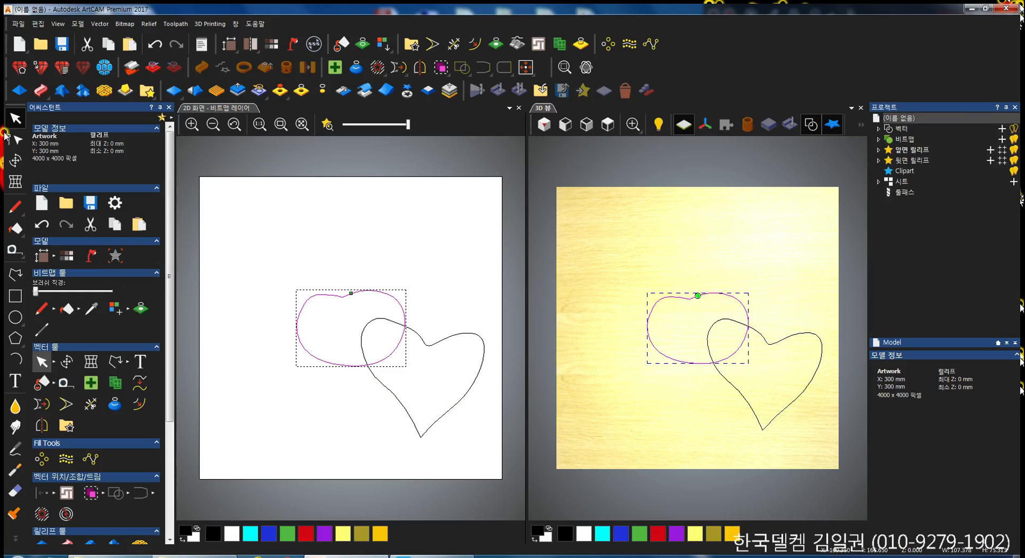
left_click(14, 160)
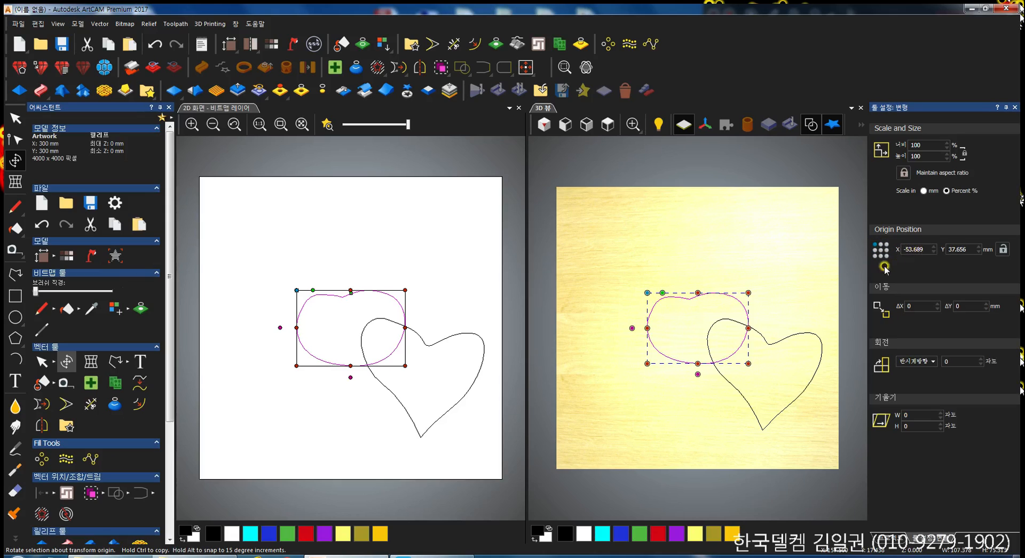
double_click(918, 251)
type("1")
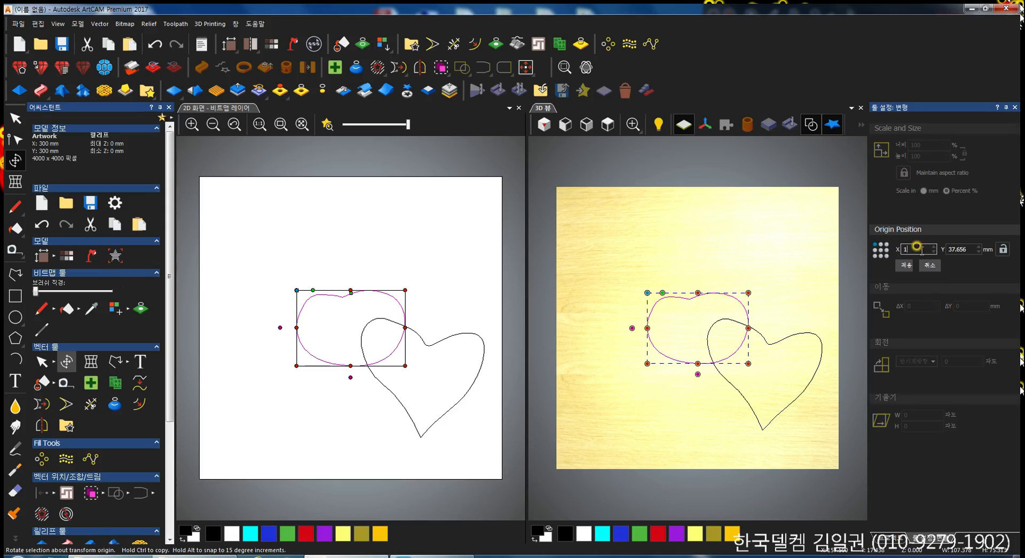
type("0")
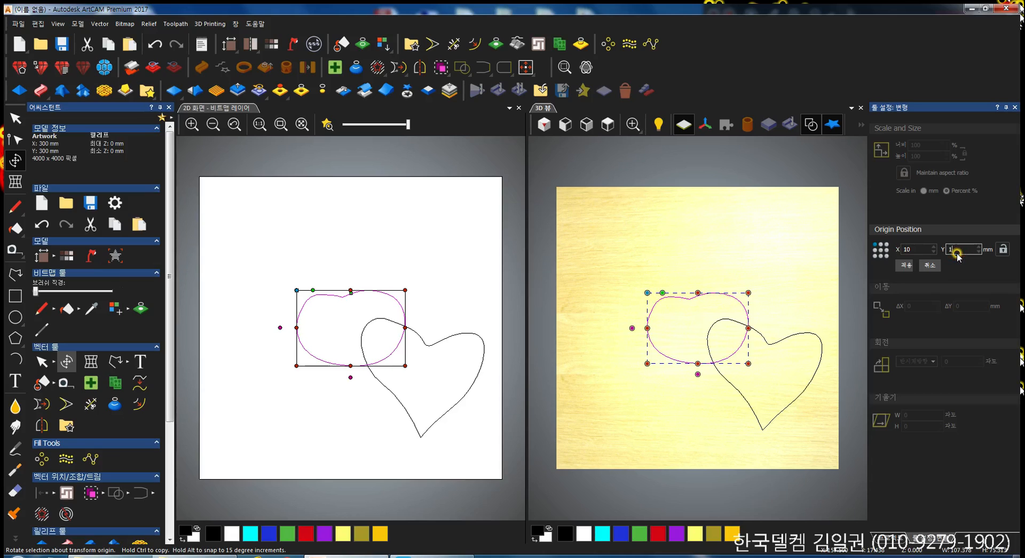
left_click(907, 265)
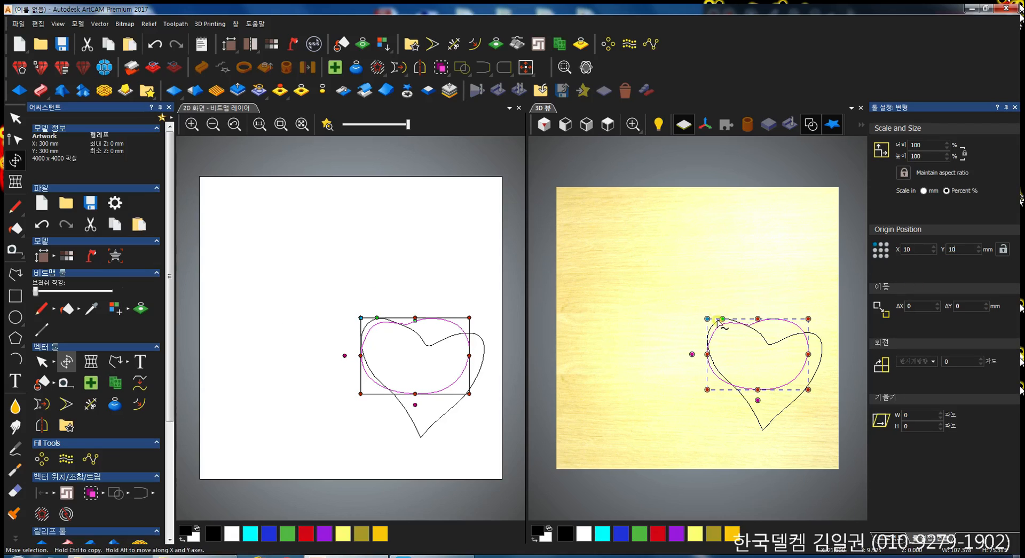
- Move the rounded shape by a relative X offset of 10 mm three times in a row, with Y offset 0
mouse_move(716, 325)
left_mouse_down()
mouse_move(700, 324)
mouse_move(715, 313)
mouse_move(722, 330)
left_mouse_up()
left_click(910, 308)
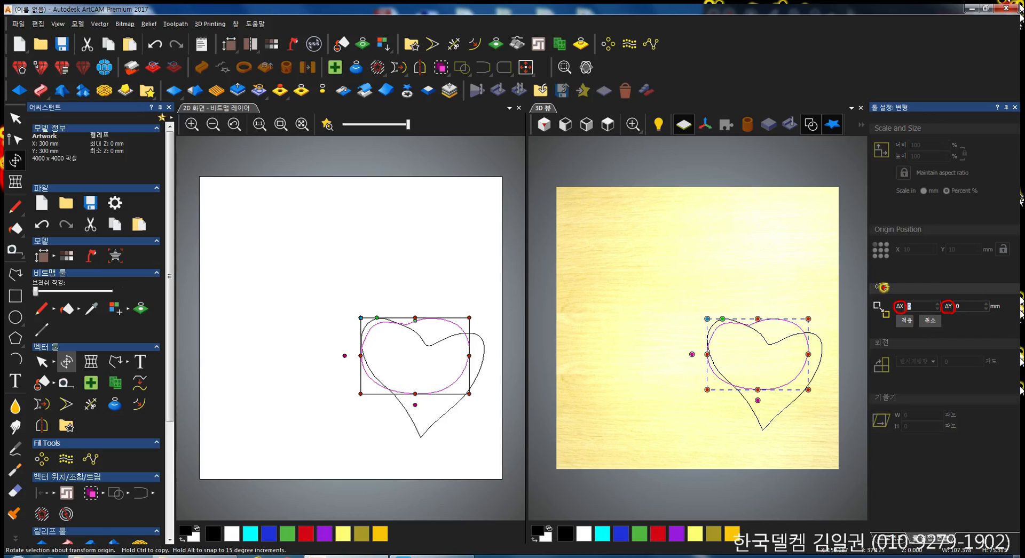
left_click_drag(900, 295, 883, 297)
key("Escape")
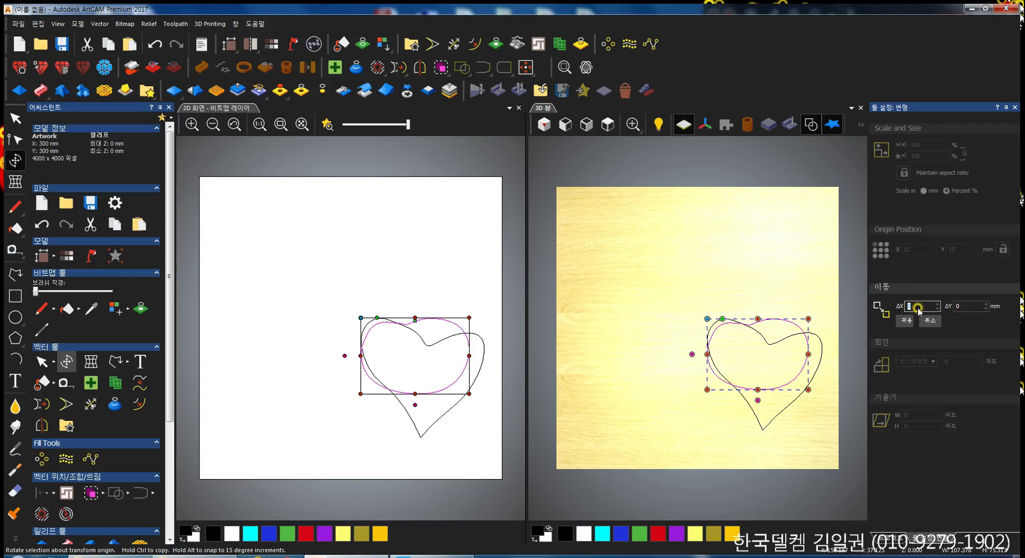
type("0")
left_click(907, 320)
left_click(907, 320)
left_click(907, 321)
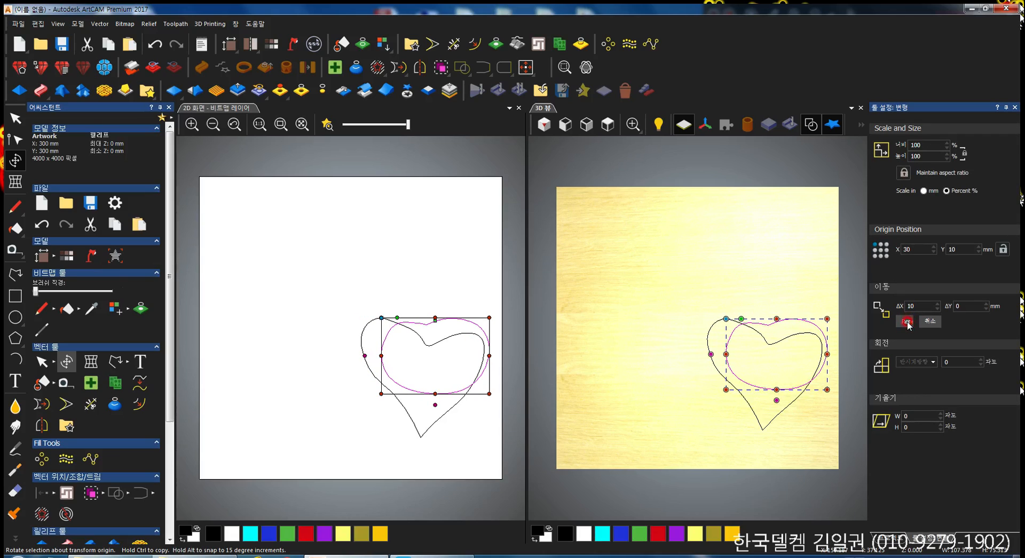
left_click(907, 322)
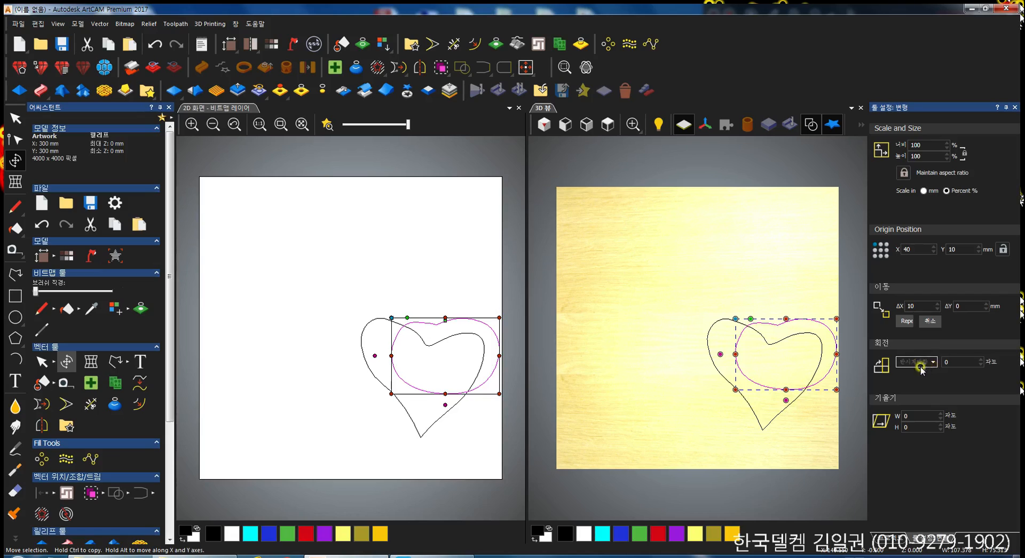
- Rotate the rounded shape 45 degrees counterclockwise about its upper-left corner and skew its width by 10 degrees
left_click(957, 363)
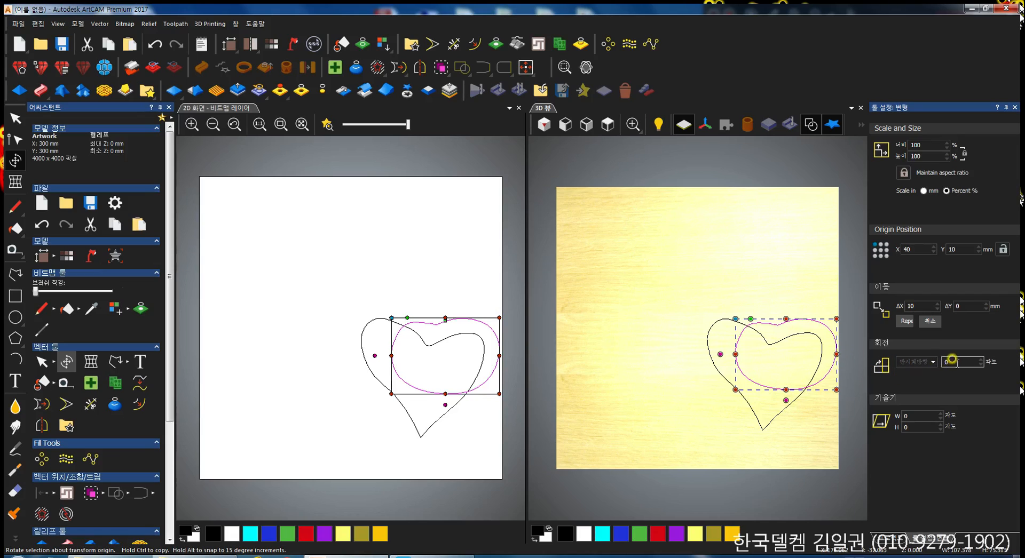
left_click(917, 365)
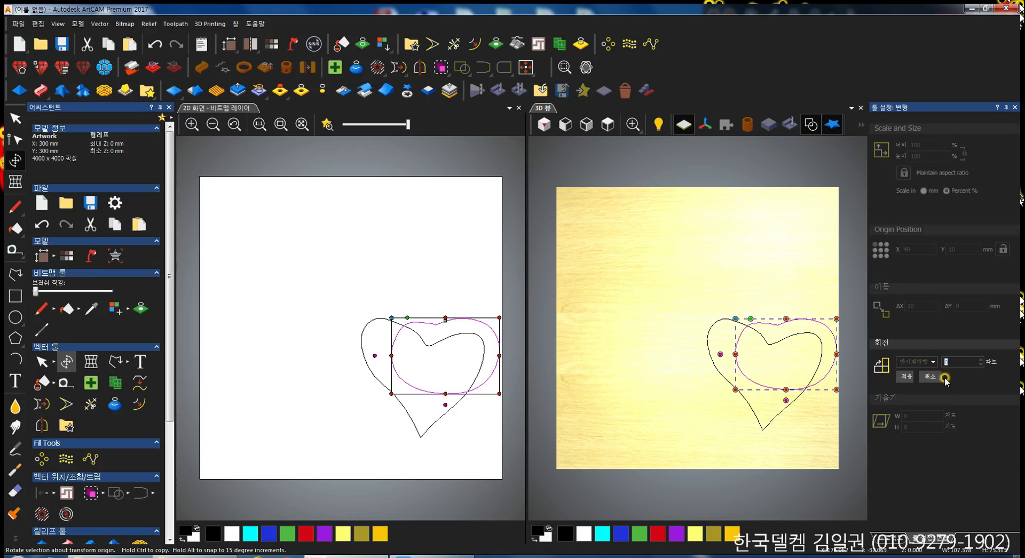
key("Return")
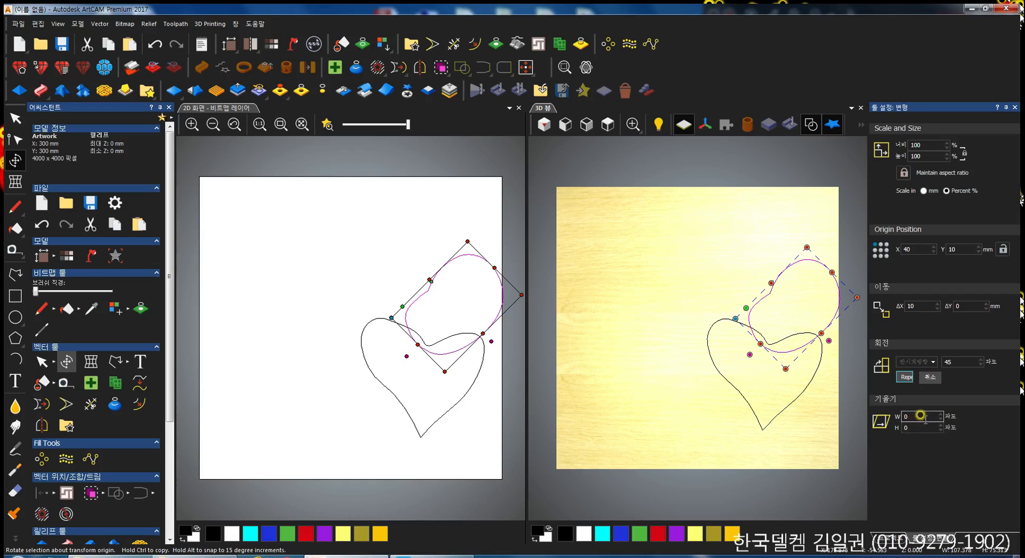
left_click(881, 422)
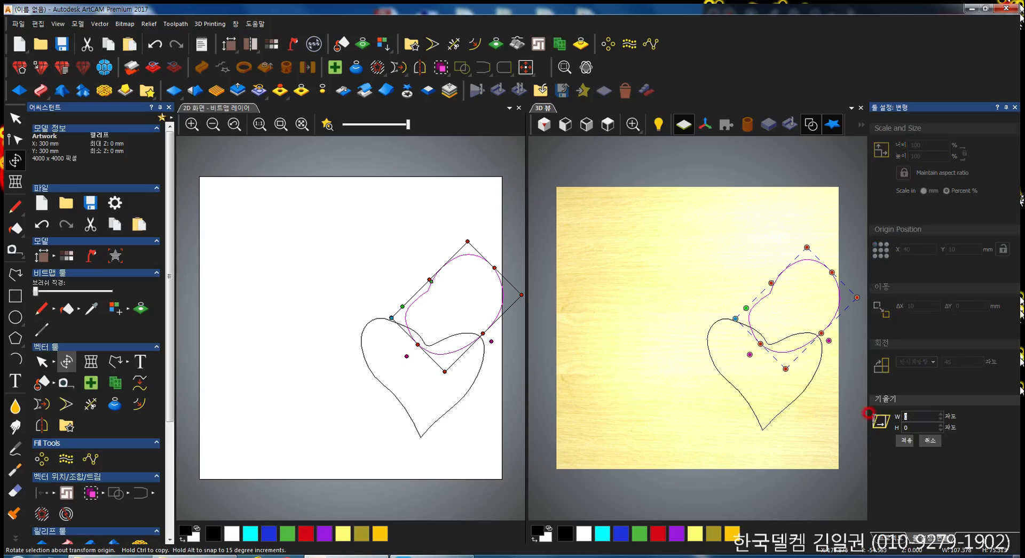
type("10")
left_click(907, 441)
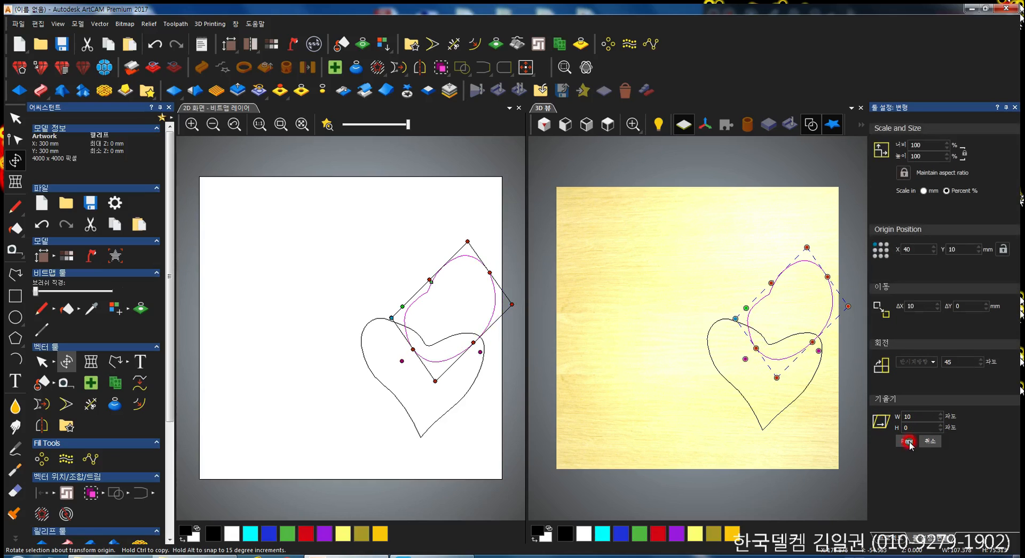
left_click_drag(925, 418, 869, 414)
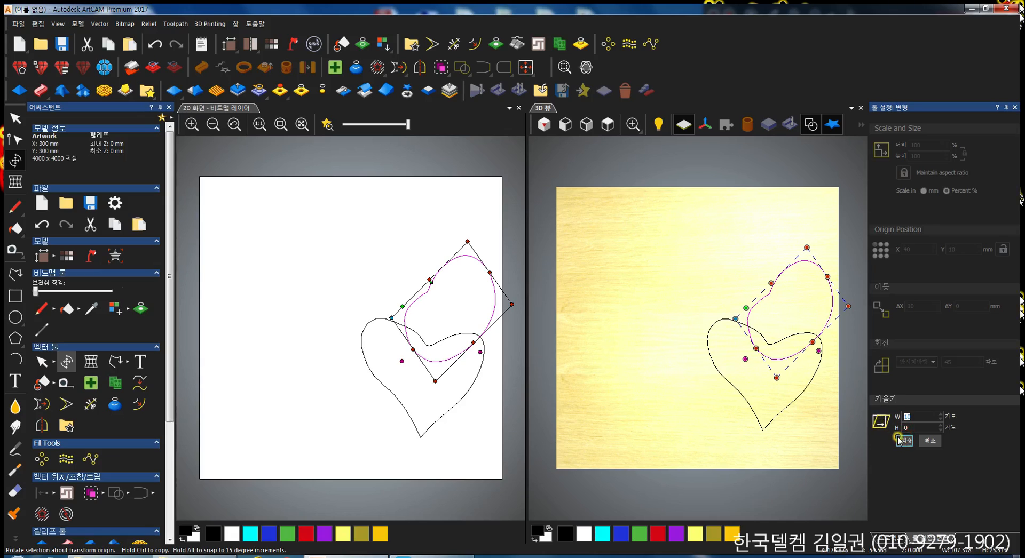
left_click(932, 441)
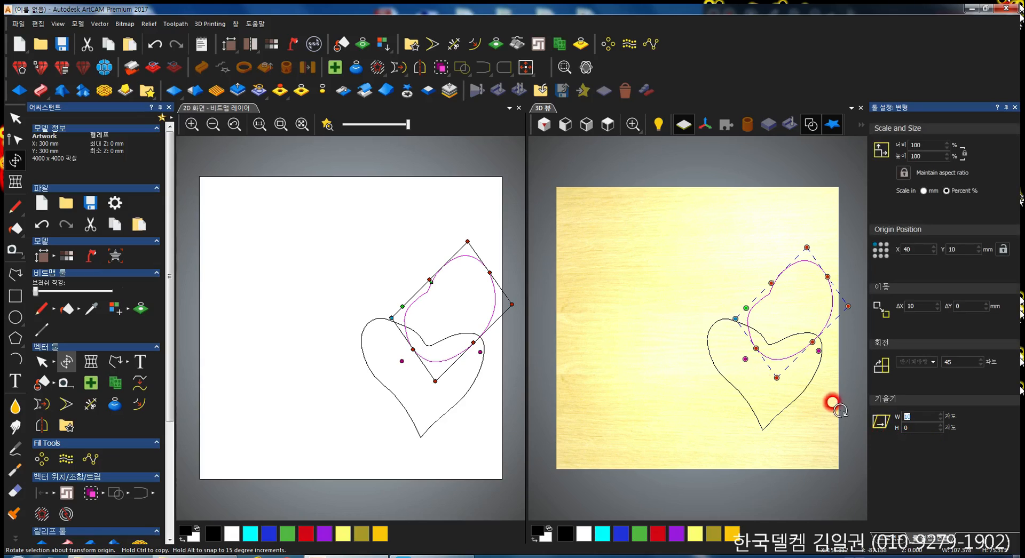
left_click(21, 165)
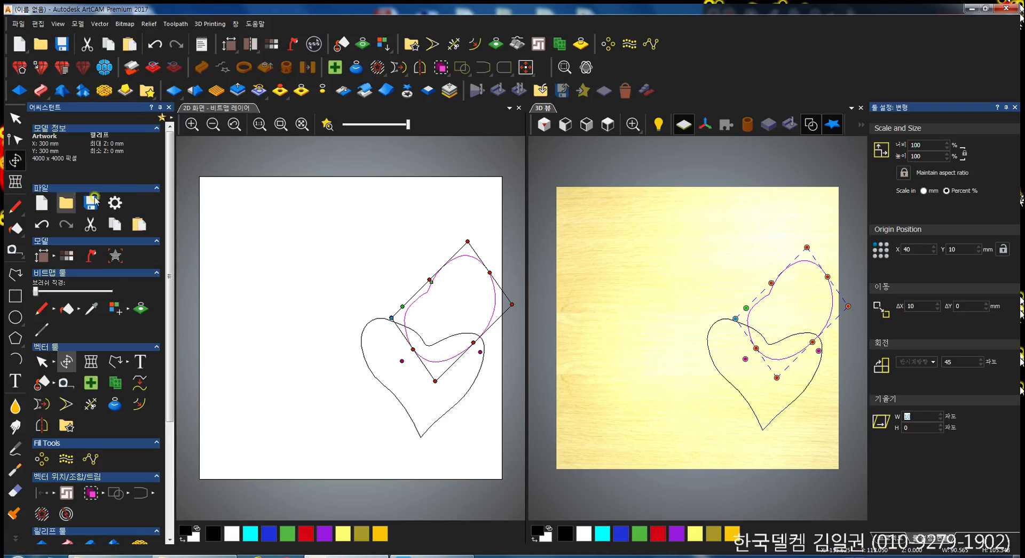
- Distort the rounded shape with a stretch-to-fit envelope, pulling its upper-left corner far down-left and reshaping its edges with the handles
left_click(15, 182)
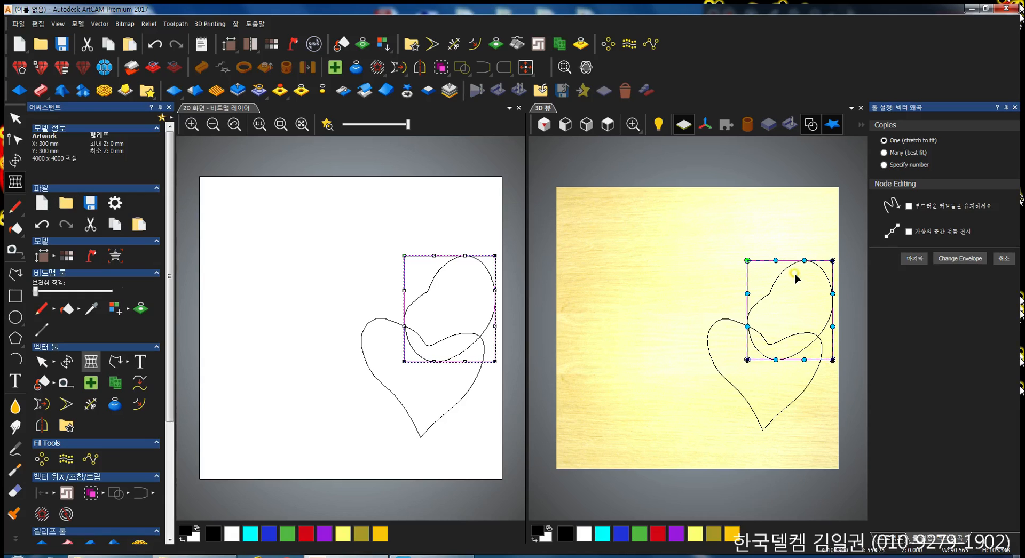
left_click_drag(776, 260, 643, 221)
left_click_drag(748, 260, 627, 398)
left_click_drag(776, 359, 775, 417)
left_click_drag(835, 289, 688, 291)
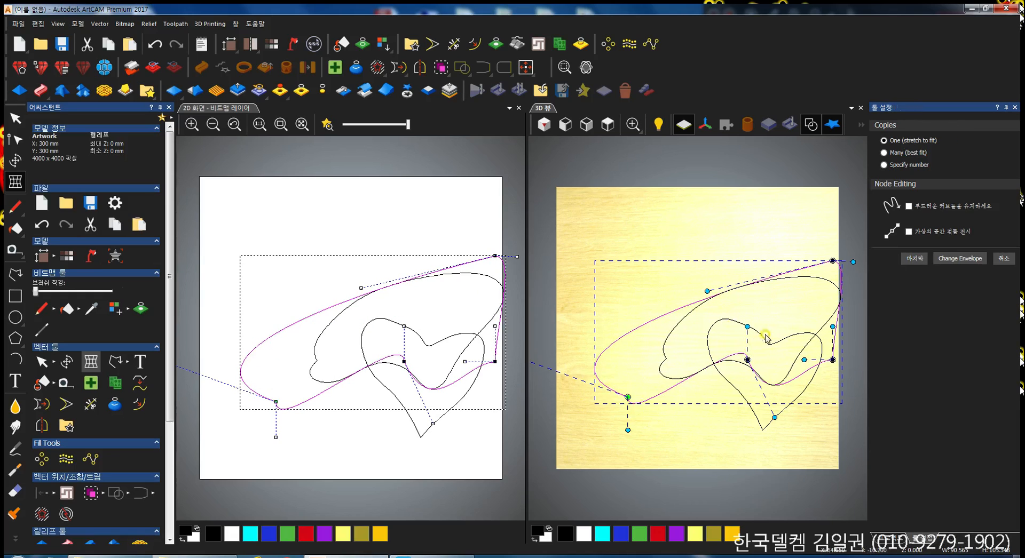
- Cancel the envelope distortion and delete both the heart and the rounded shape from the page
key("Escape")
left_click(735, 320)
key("Delete")
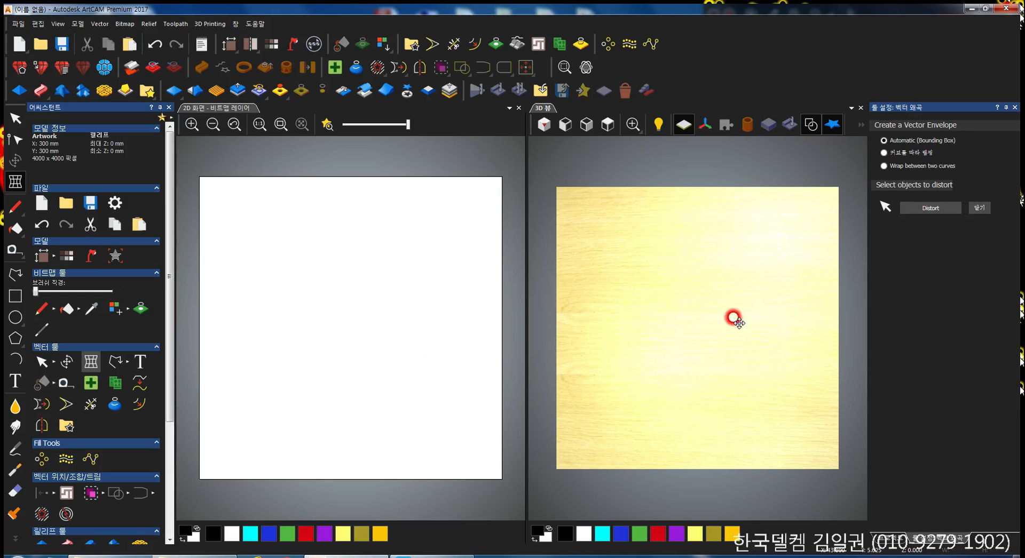
- Create a rectangle about 145 mm wide and 82 mm high near the middle of the page
left_click(15, 296)
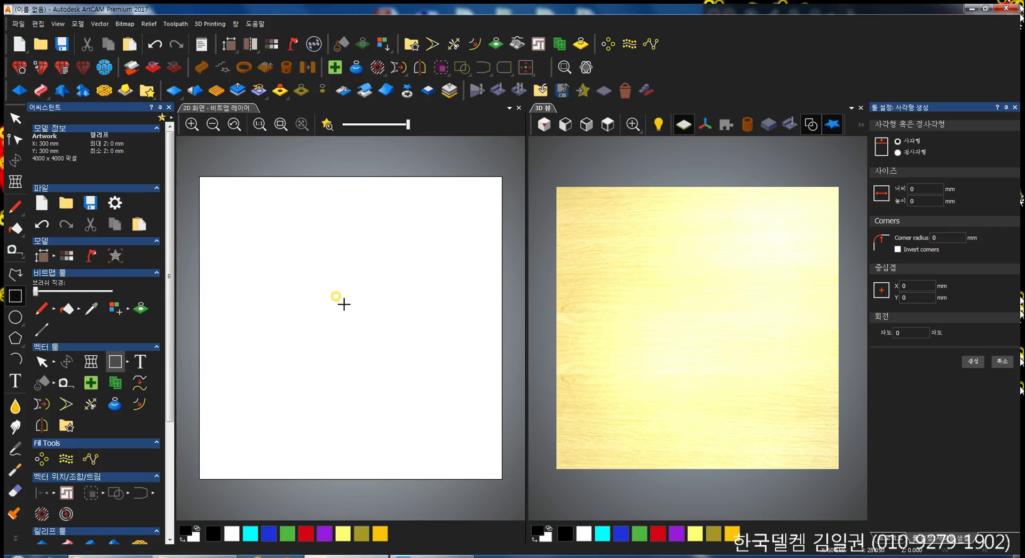
left_click_drag(258, 284, 405, 367)
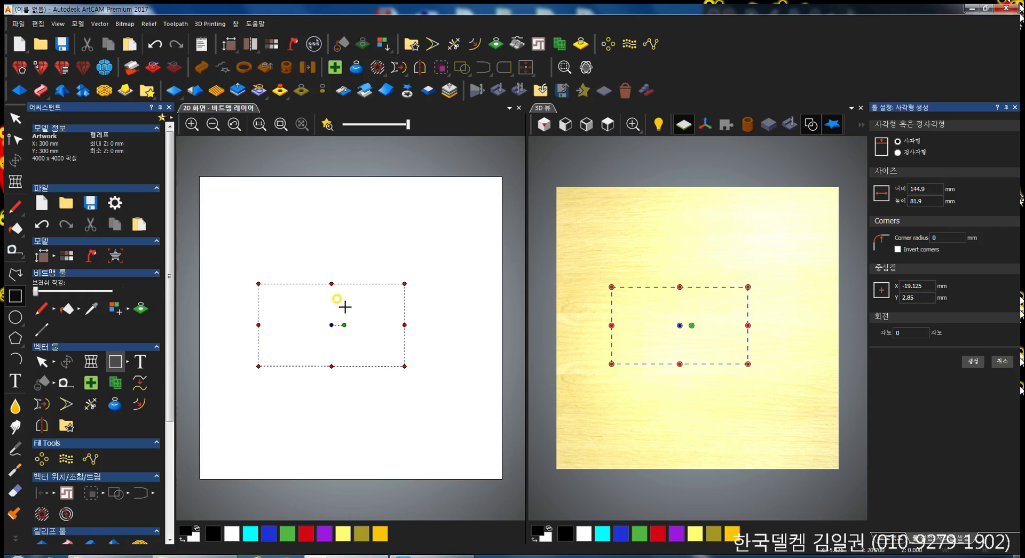
left_click(973, 362)
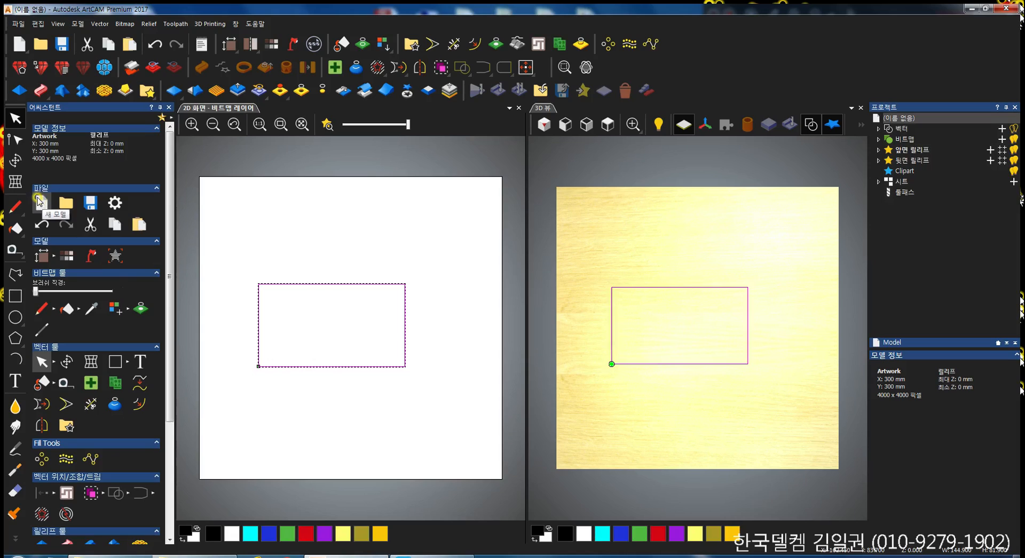
- Try bending the rectangle's upper and lower edges upward together with the vector distortion envelope
left_click(15, 182)
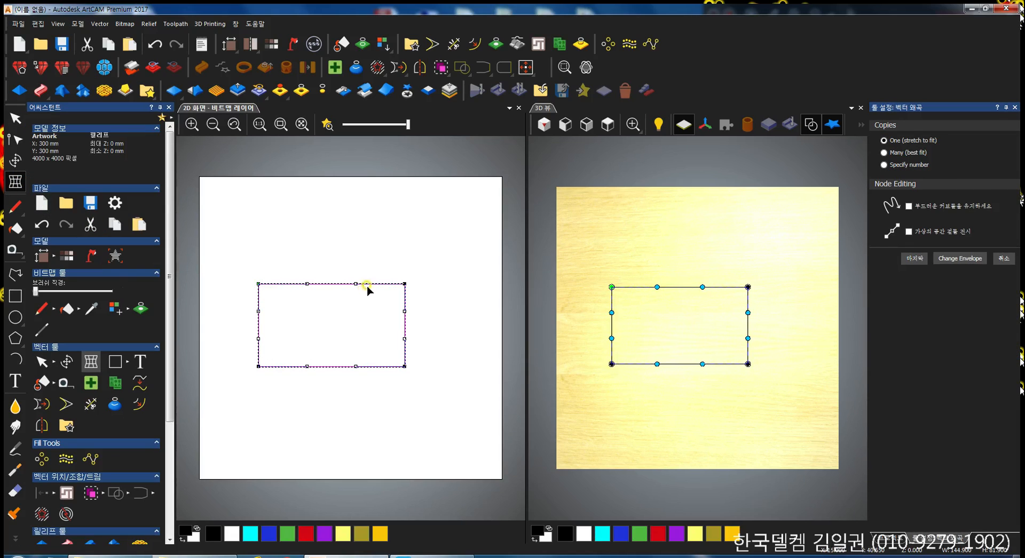
left_click_drag(344, 275, 375, 310)
left_click_drag(346, 252, 364, 403)
left_click_drag(356, 284, 341, 206)
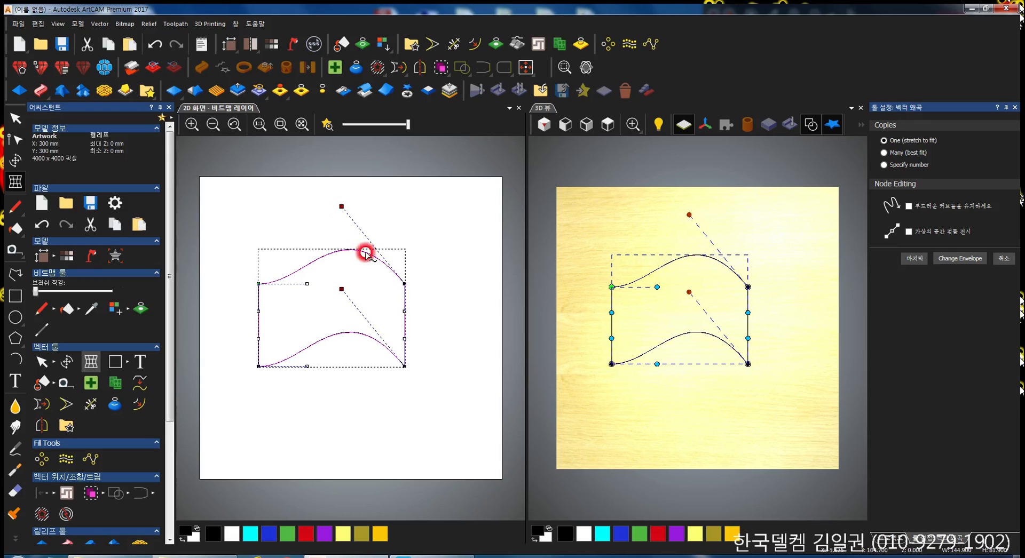
right_click(450, 302)
left_click(446, 281)
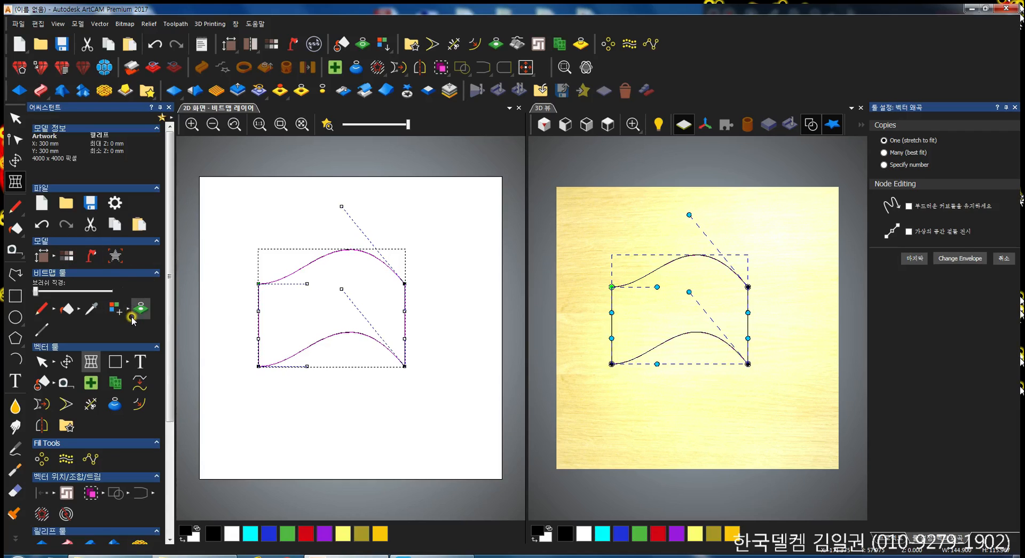
key("Escape")
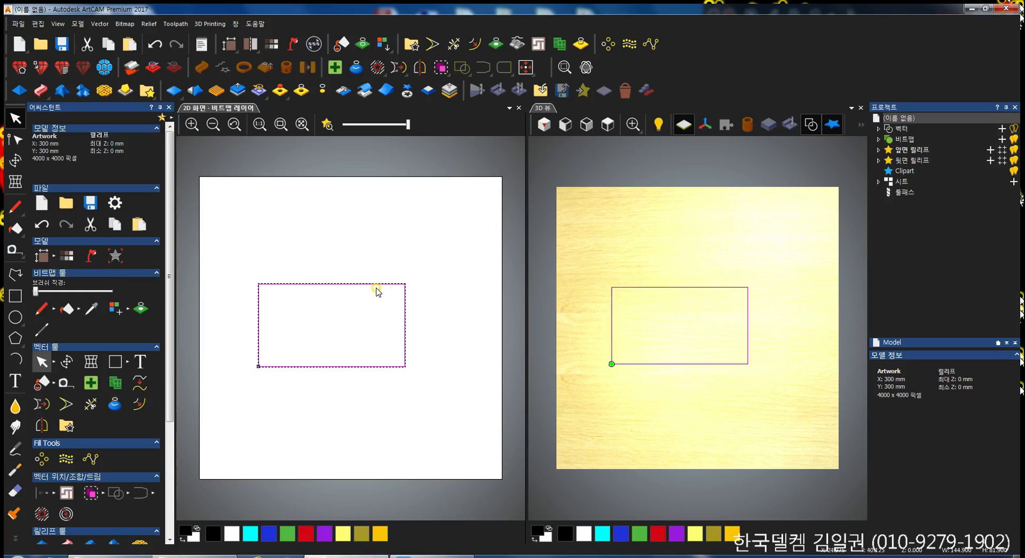
- Offset the rectangle outwards by 10 mm with chamfered corners, keeping the original vector
left_click(139, 404)
left_click(919, 136)
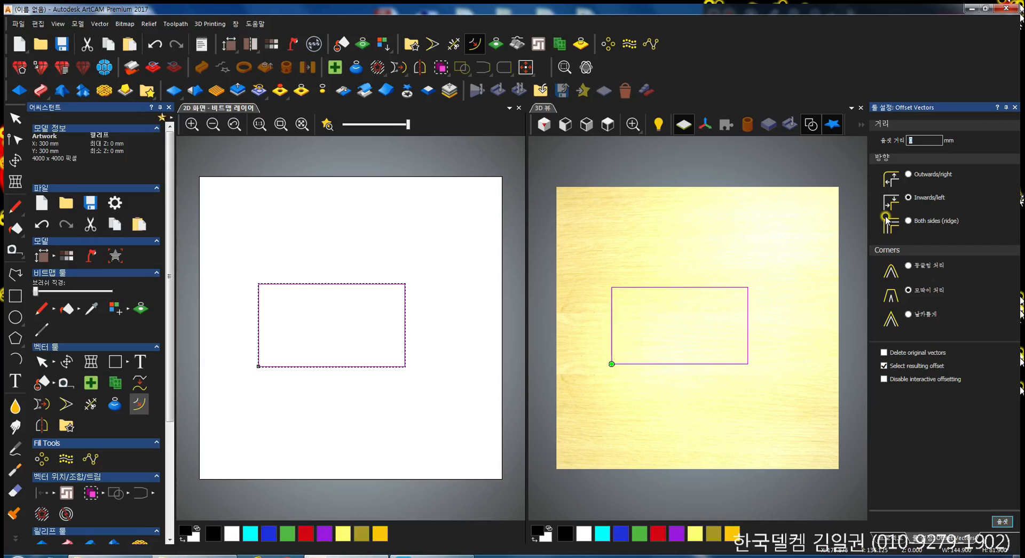
left_click(908, 174)
left_click(1004, 522)
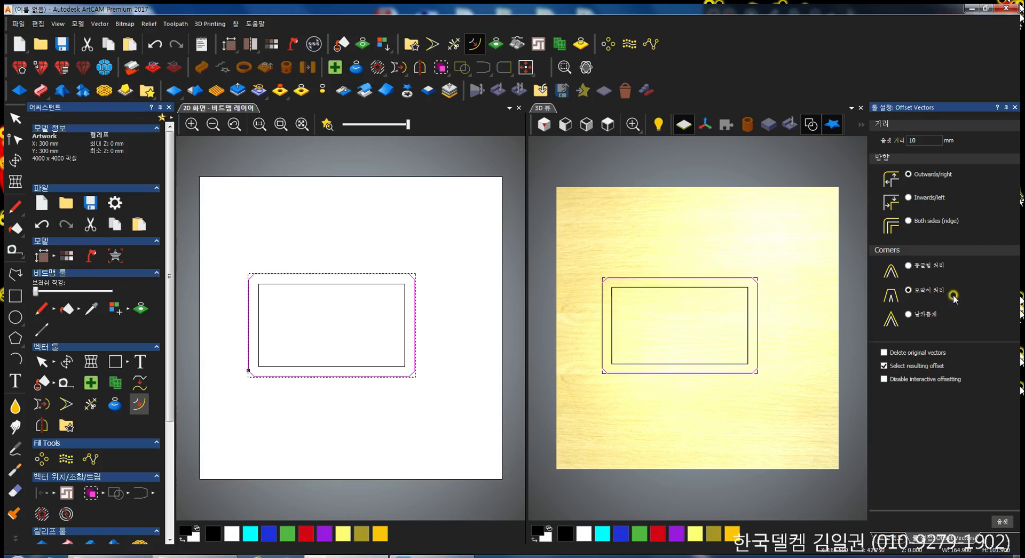
- Offset the outermost outline outwards by 10 mm twice, once with sharp corners and once with rounded corners
left_click(909, 315)
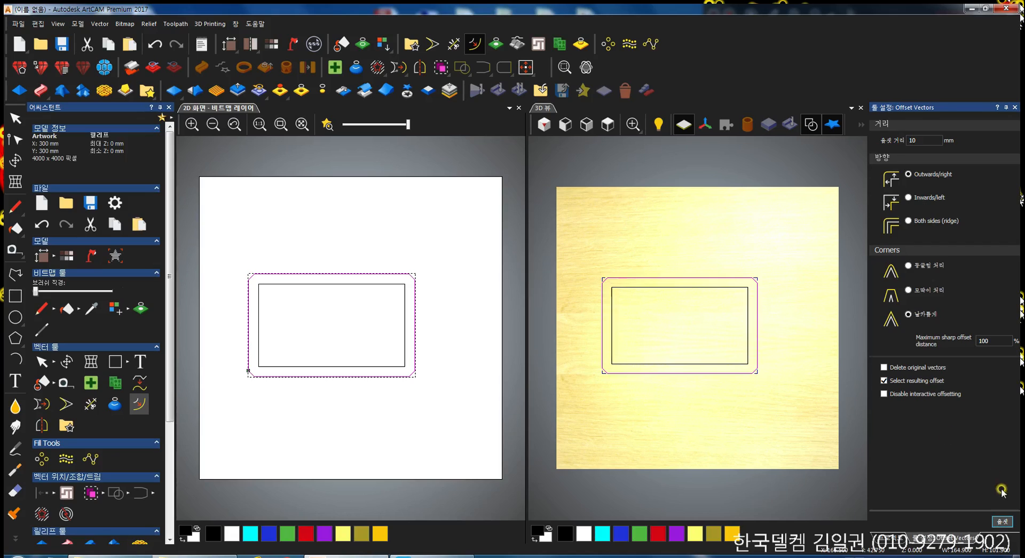
left_click(1003, 523)
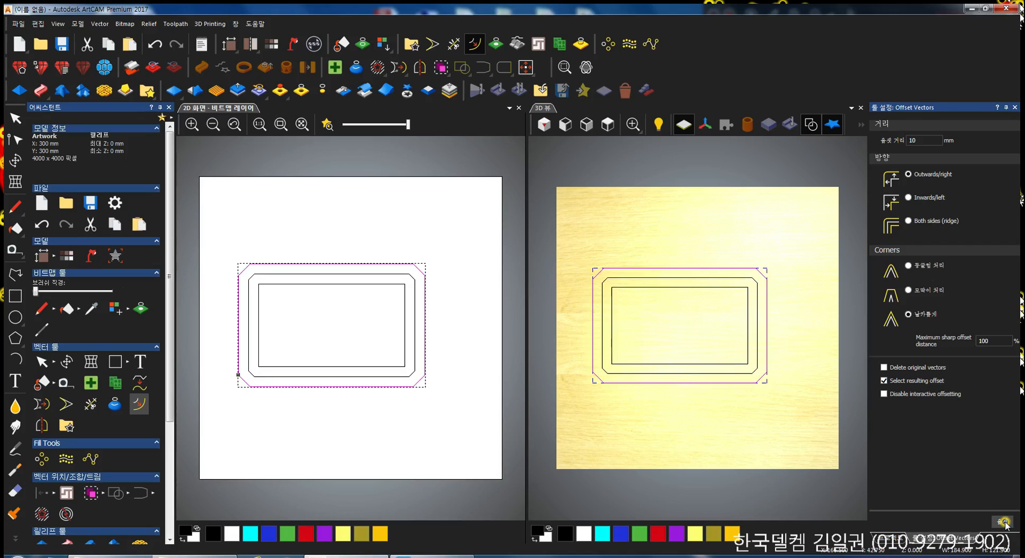
left_click(909, 265)
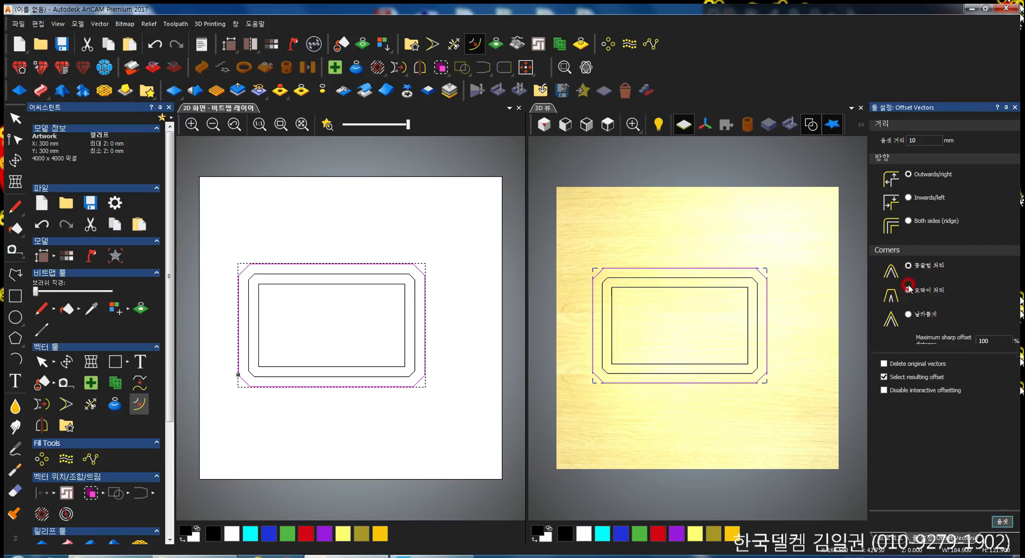
left_click(1003, 522)
scroll(426, 260, "up", 5)
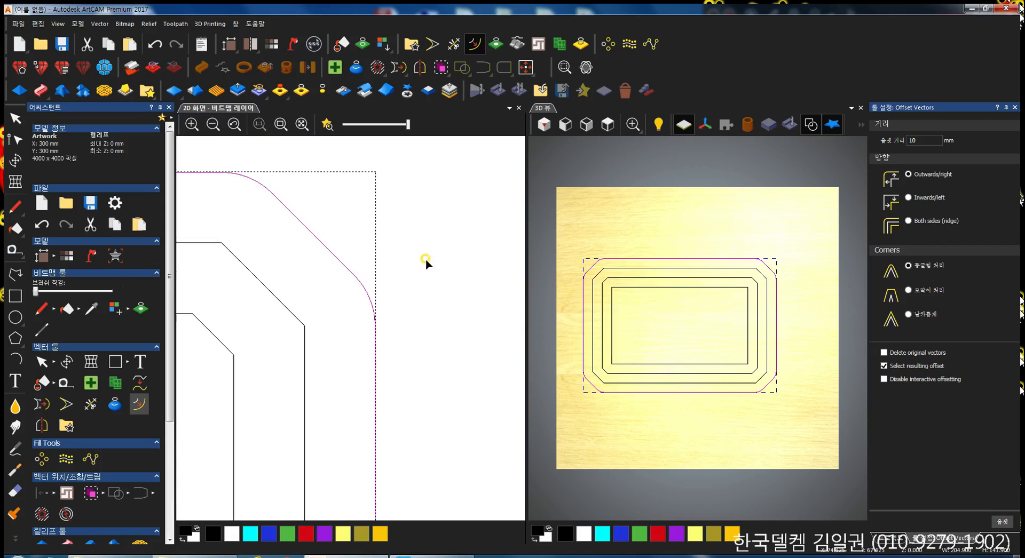
scroll(372, 316, "down", 5)
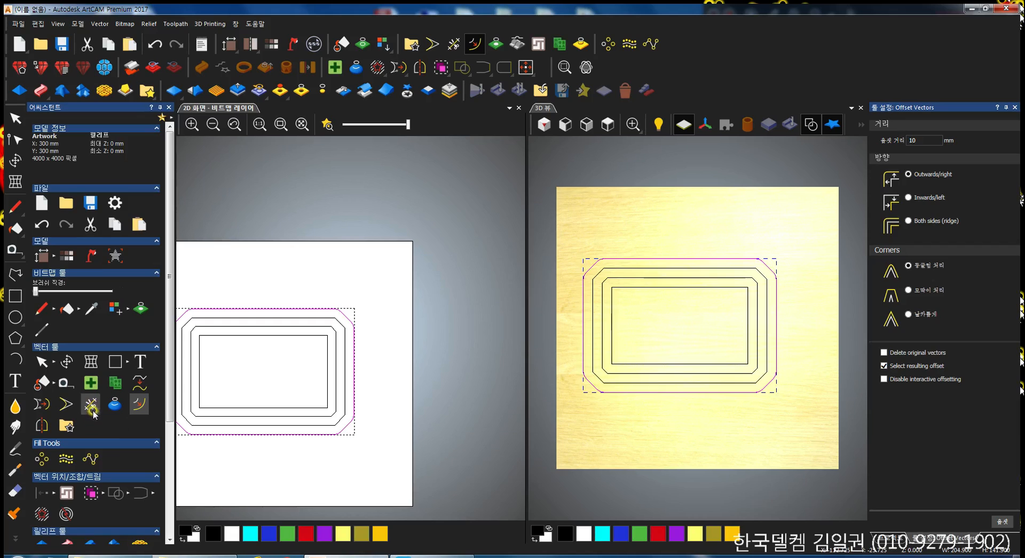
middle_click_drag(301, 353, 359, 315)
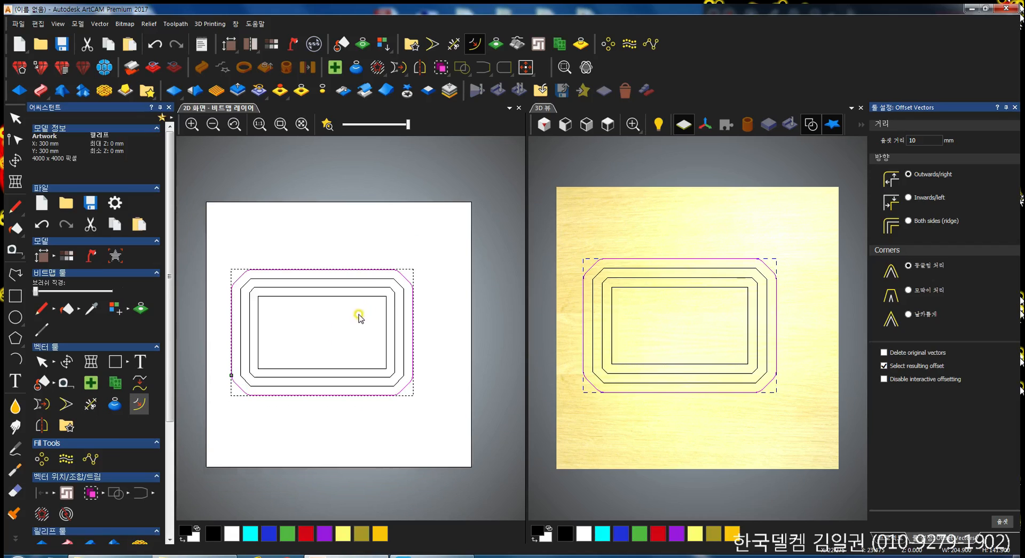
- Draw an open, slightly curved freehand line running vertically across all the nested outlines, and deselect it
left_click(22, 274)
left_click_drag(341, 228, 341, 433)
right_click(404, 411)
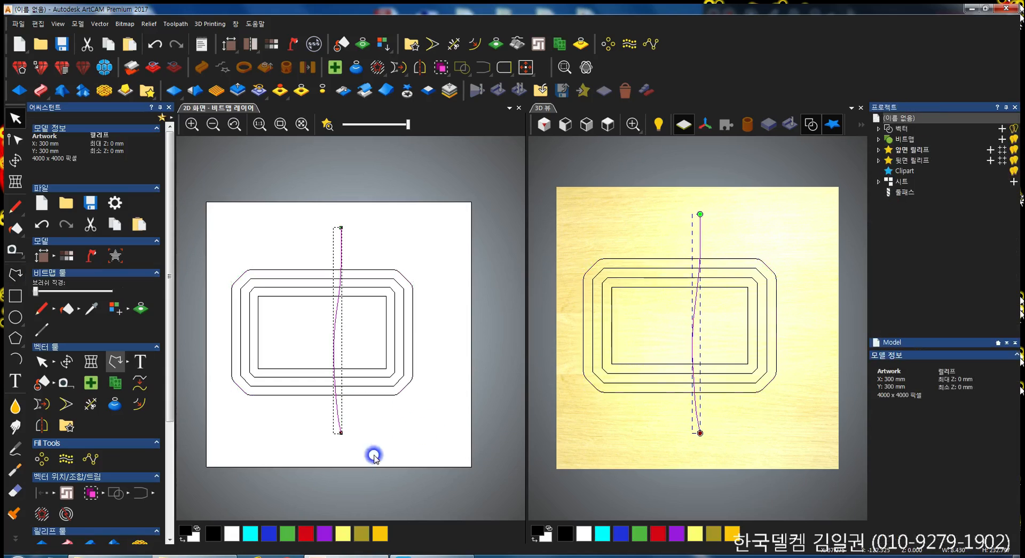
left_click(289, 440)
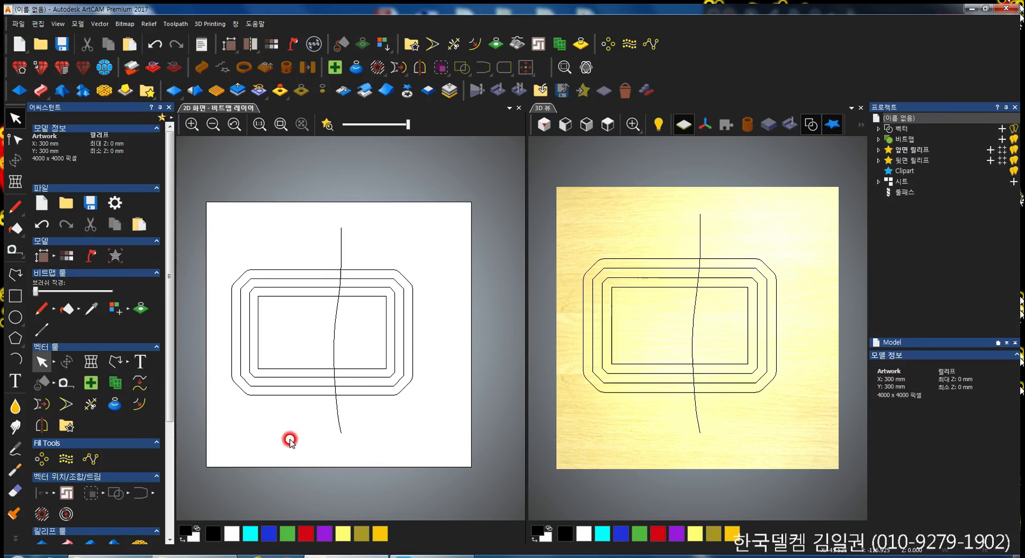
- Trim the right parts of the inner rectangle and the second offset, and the left part of the outermost outline, at the vertical curve
left_click(91, 404)
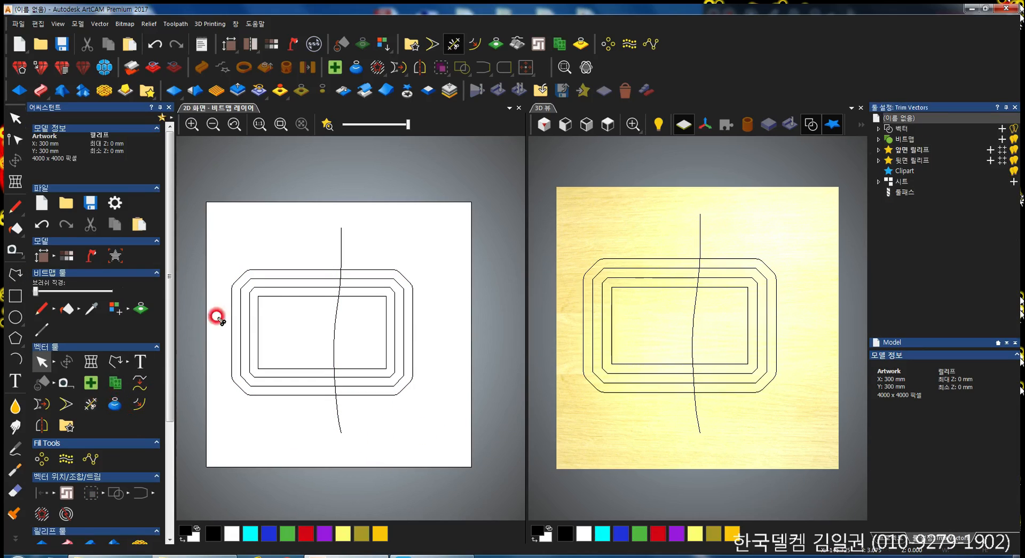
left_click(386, 359)
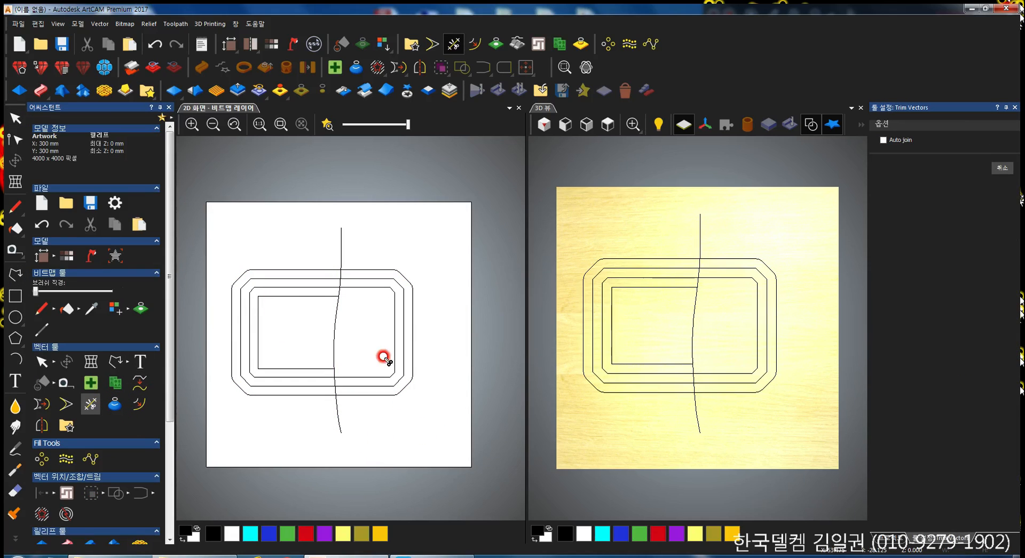
left_click(367, 278)
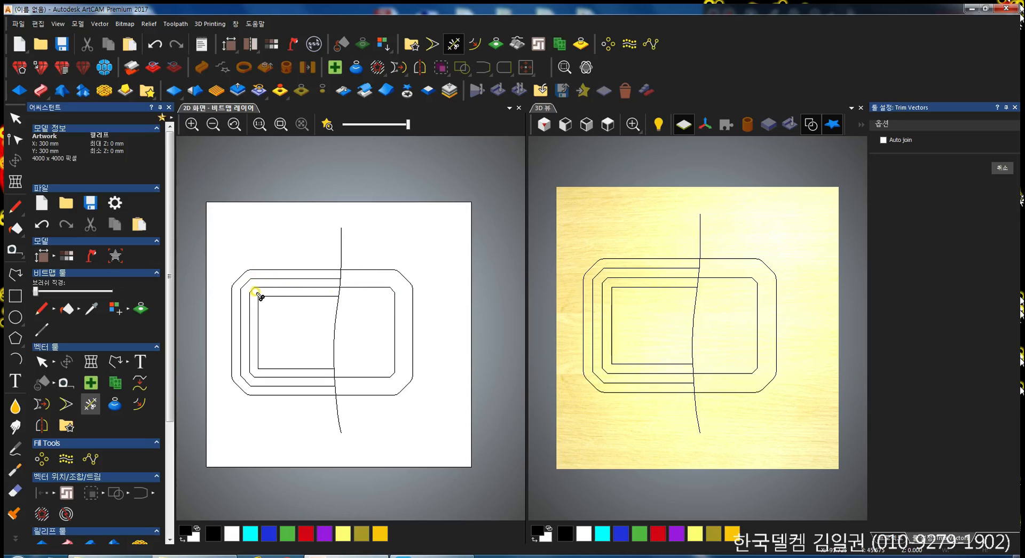
left_click(320, 270)
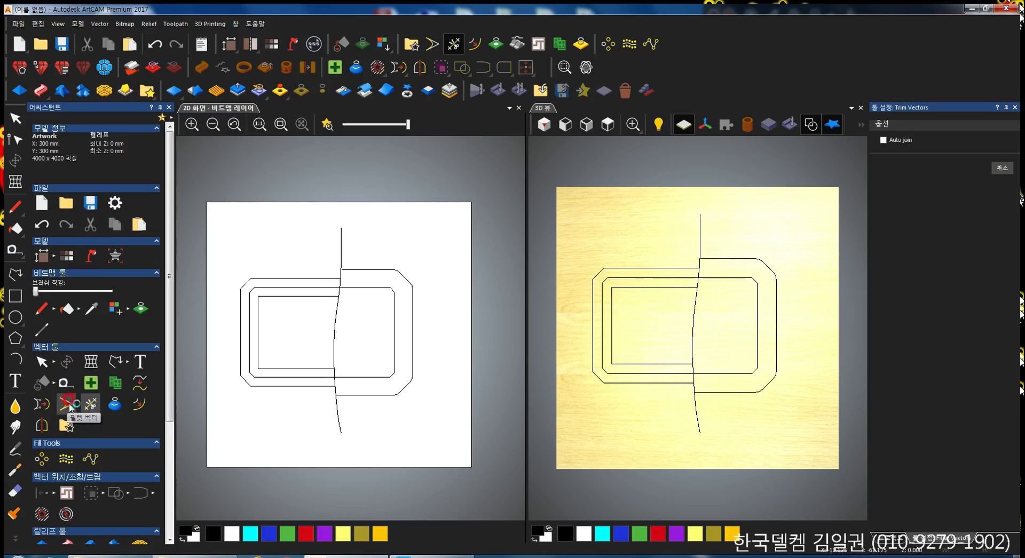
- Start the Fillet Vectors command
left_click(66, 404)
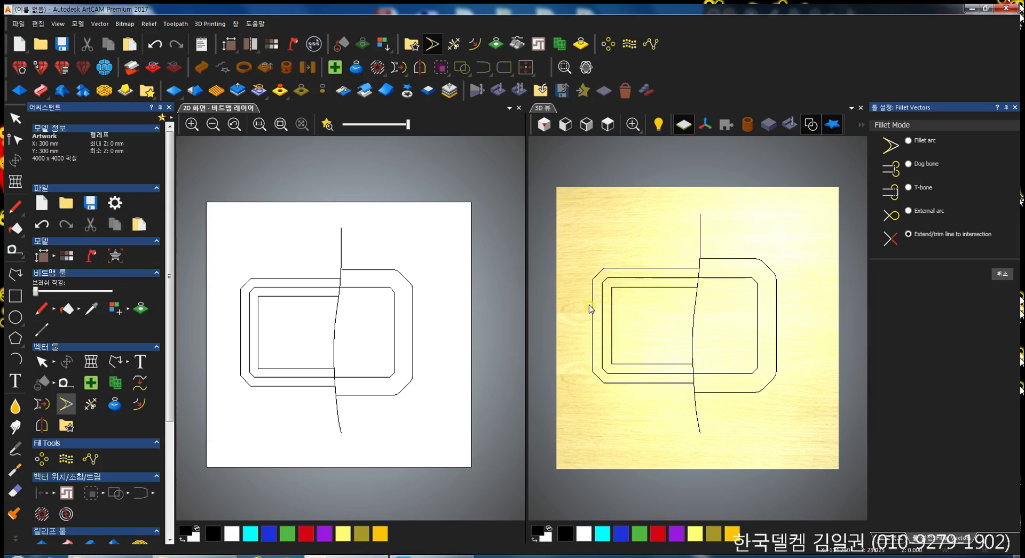
mouse_move(347, 241)
left_mouse_down()
mouse_move(441, 242)
mouse_move(446, 375)
left_mouse_up()
mouse_move(459, 257)
left_mouse_down()
mouse_move(429, 259)
mouse_move(478, 225)
mouse_move(455, 262)
mouse_move(437, 250)
left_mouse_up()
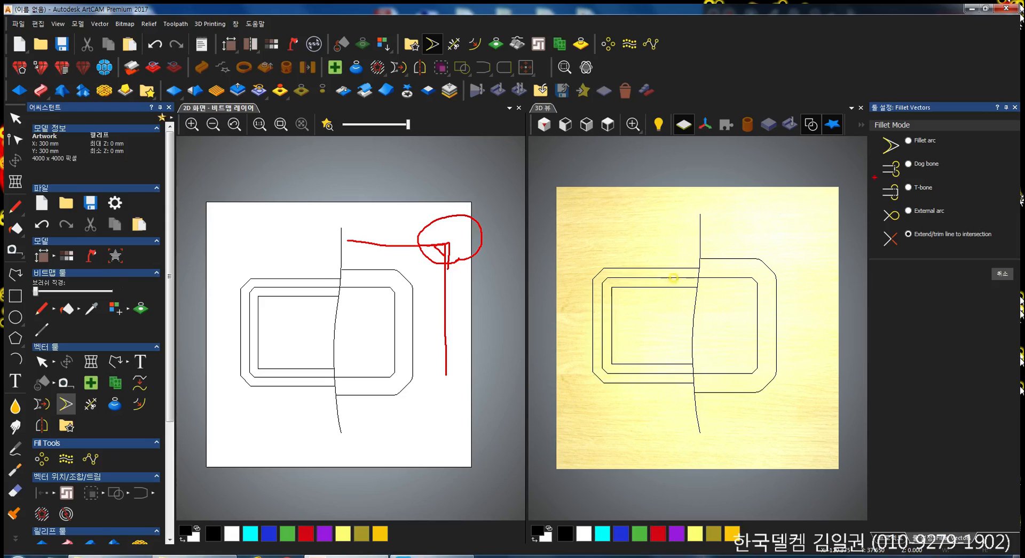
key("Escape")
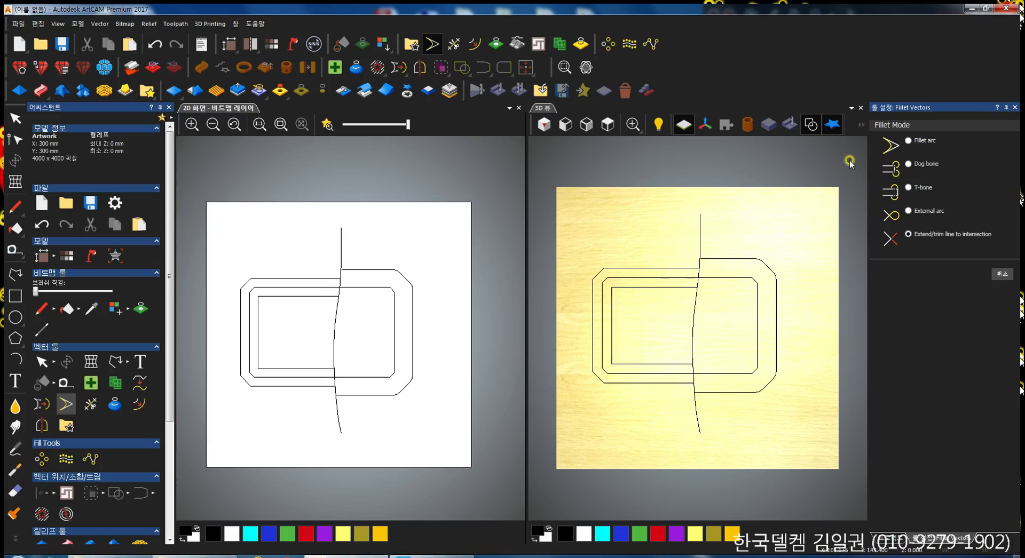
- Round the inner rectangle's upper-left corner with a fillet arc of 10 mm radius
left_click(911, 141)
left_click(268, 304)
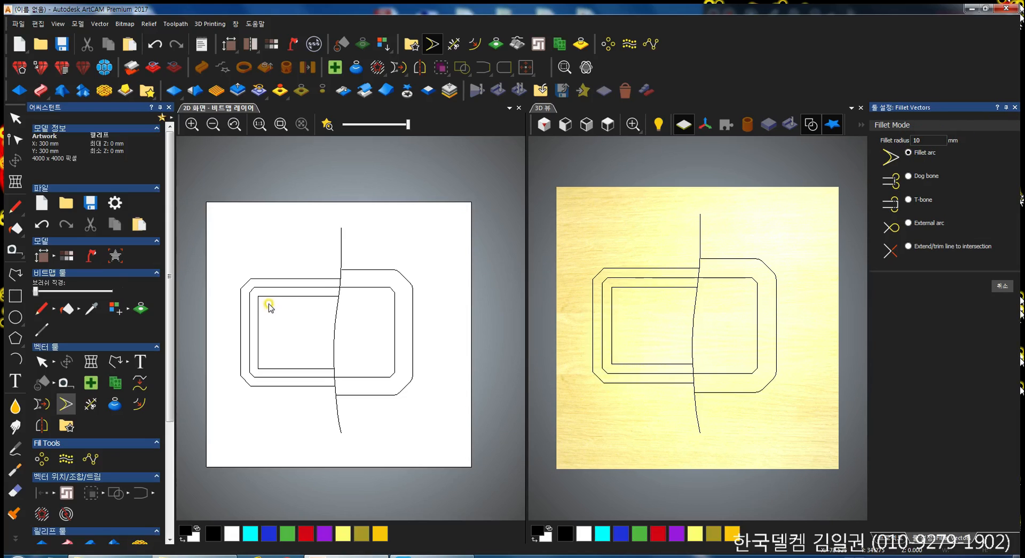
left_click(277, 308)
scroll(261, 313, "up", 3)
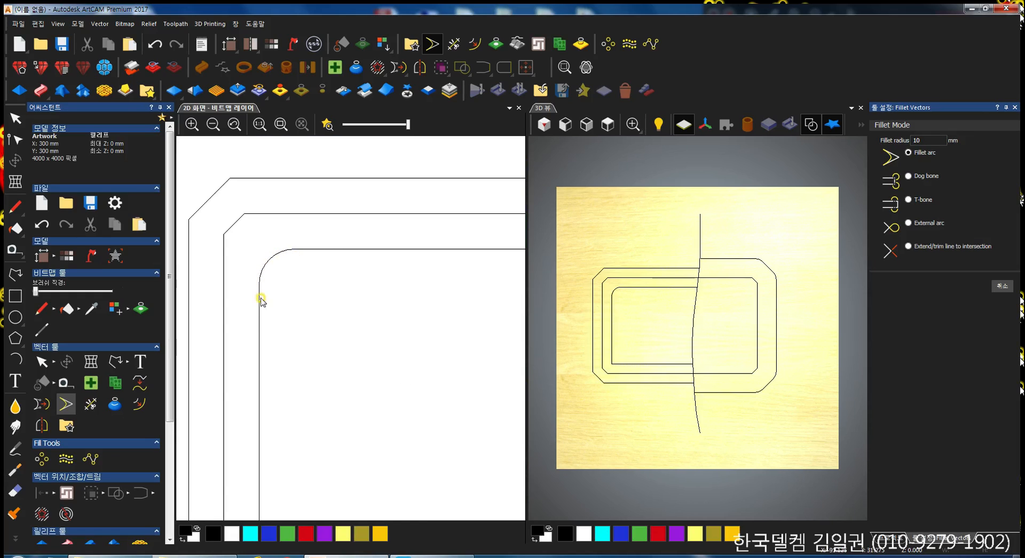
scroll(282, 337, "down", 3)
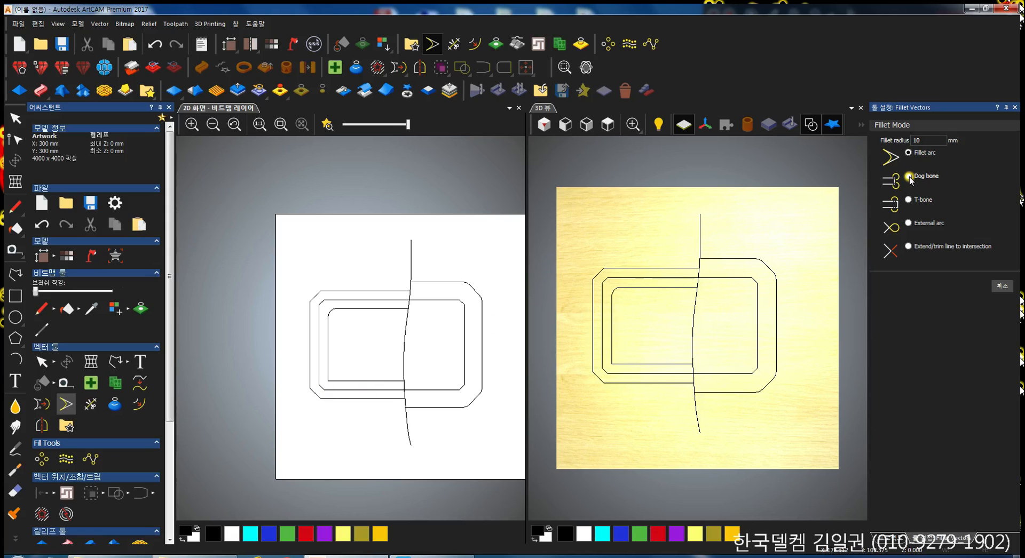
- Add a dog-bone fillet of 10 mm radius to the inner rectangle's lower-left corner
left_click(326, 378)
left_click(384, 381)
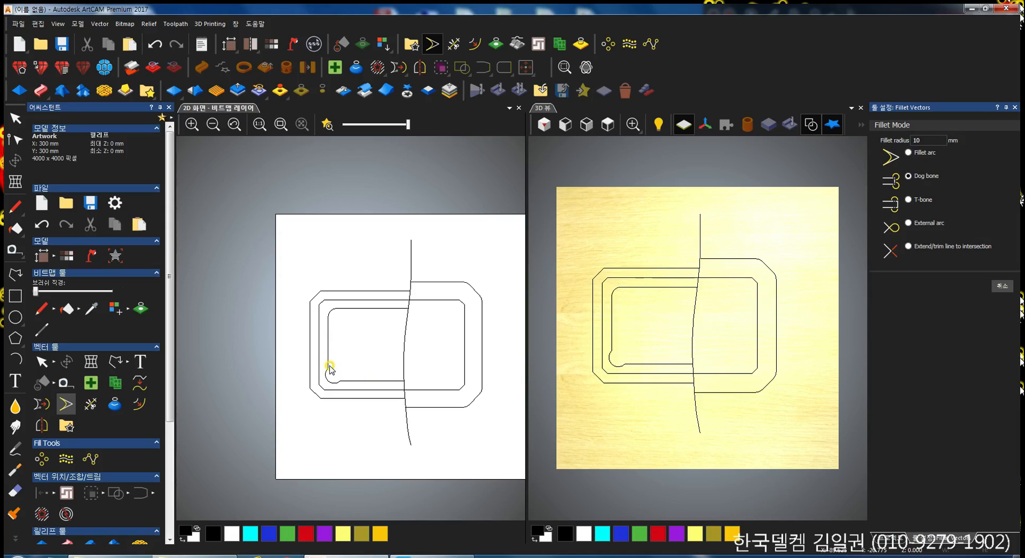
mouse_move(328, 352)
left_mouse_down()
mouse_move(323, 377)
mouse_move(363, 380)
left_mouse_up()
key("Escape")
- Set the fillet mode to T-bone and create a rectangle about 85 mm by 40 mm below the nested outlines
left_click(909, 199)
left_click(439, 384)
left_click(13, 297)
left_click_drag(323, 427, 399, 461)
left_click(494, 427)
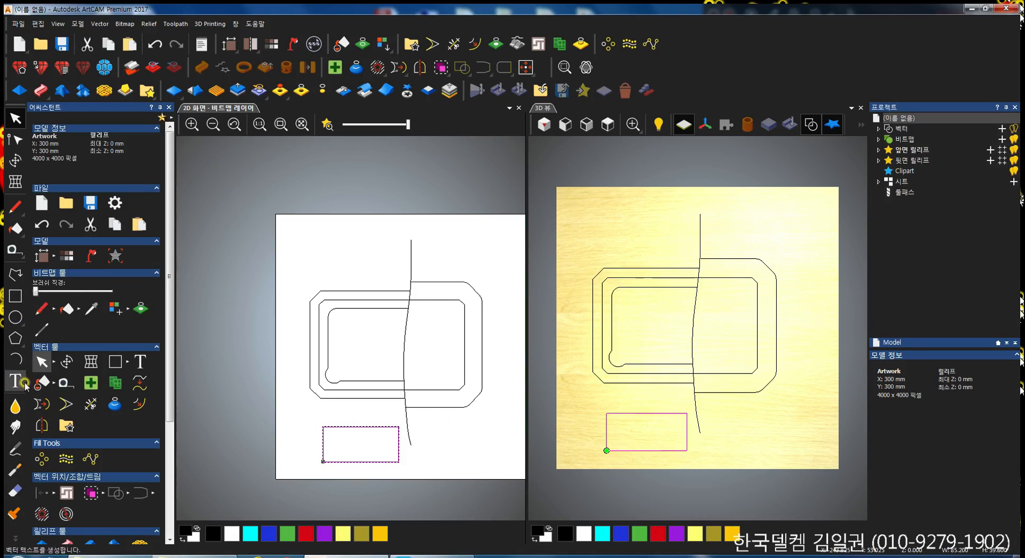
- Add a T-bone fillet of 10 mm radius to the small rectangle's upper-left corner
left_click(66, 405)
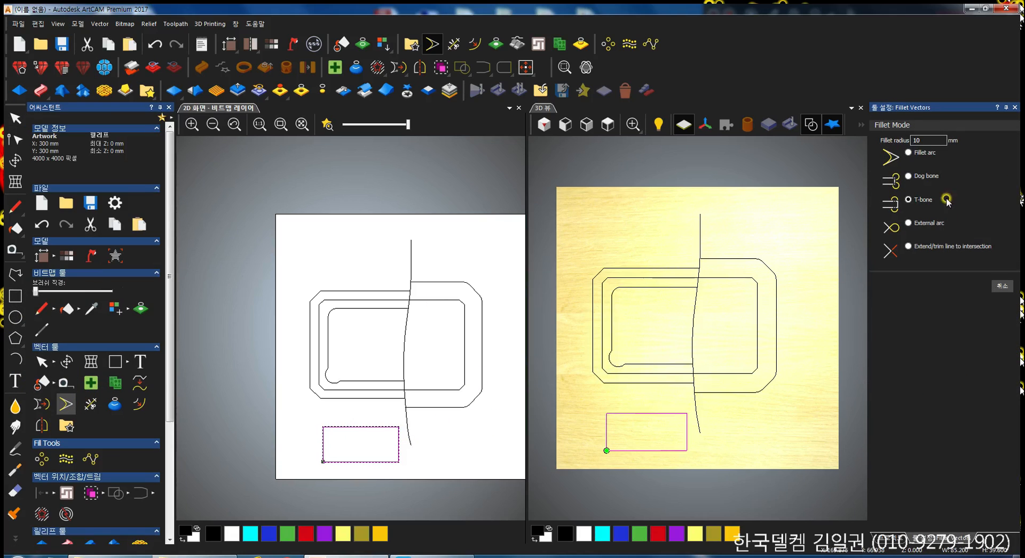
left_click(317, 420)
left_click(346, 429)
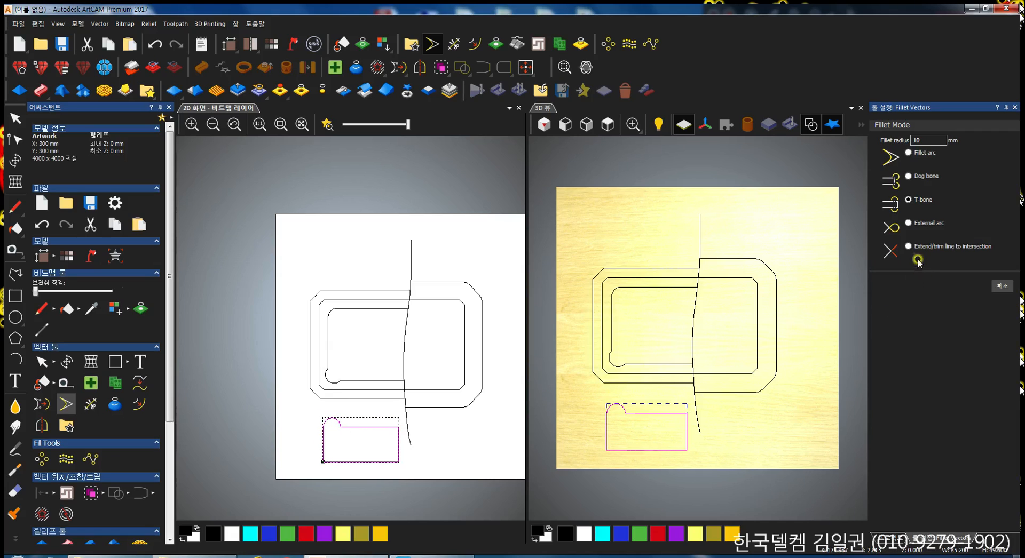
- Add an external arc fillet of 10 mm radius to the small rectangle's upper-right corner
left_click(909, 224)
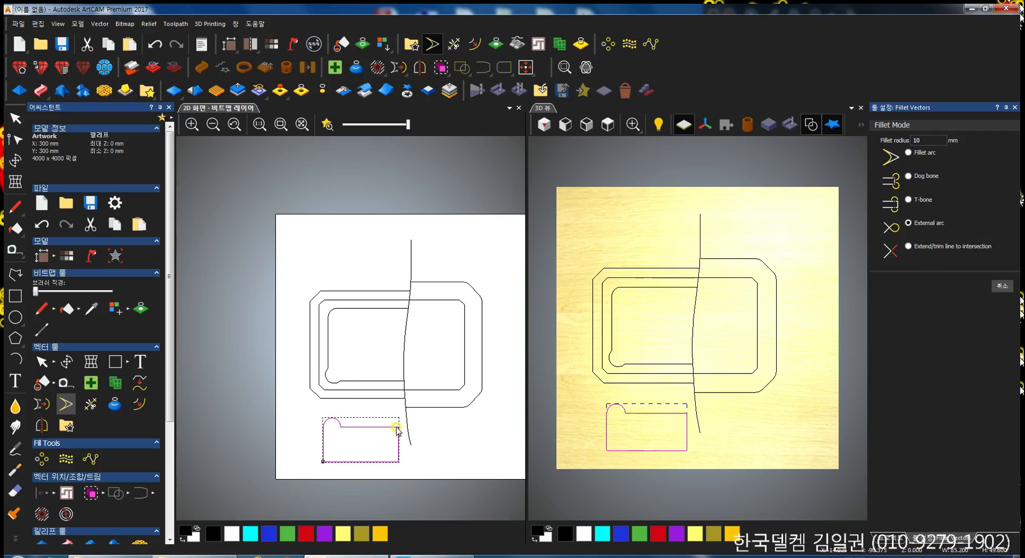
left_click(398, 423)
left_click(439, 442)
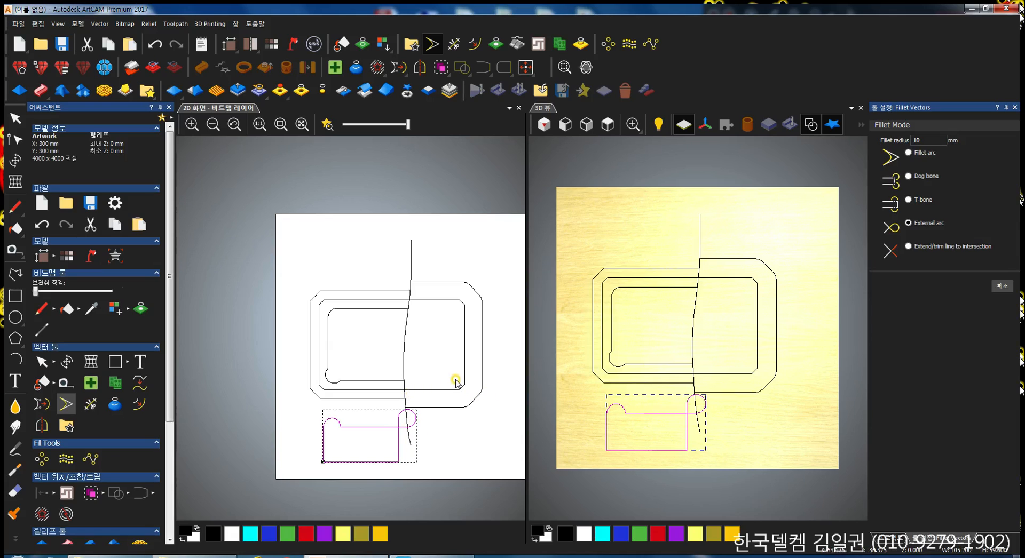
key("Escape")
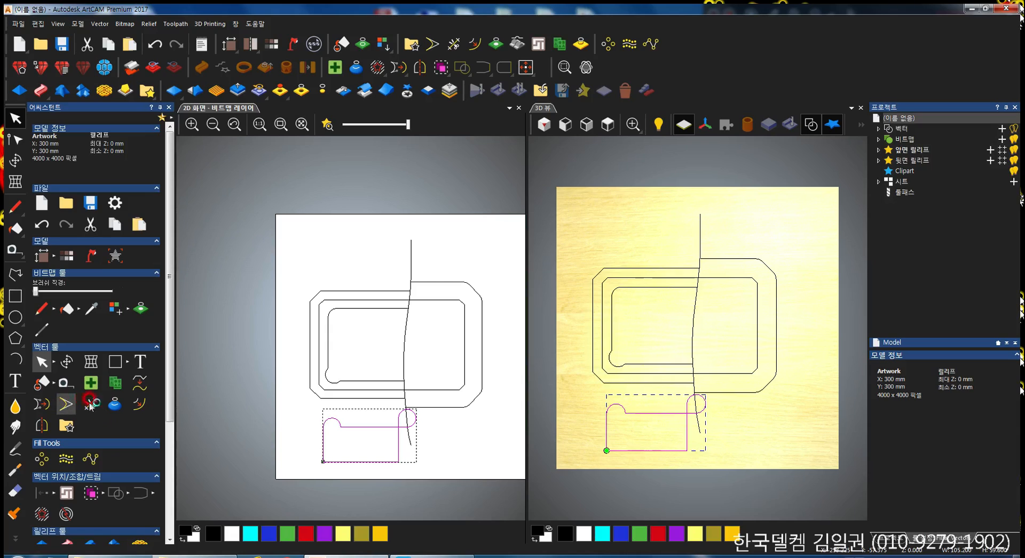
- Set the fillet mode to Extend/trim line to intersection and try it where the curved line meets the outermost outline's upper edge
left_click(66, 405)
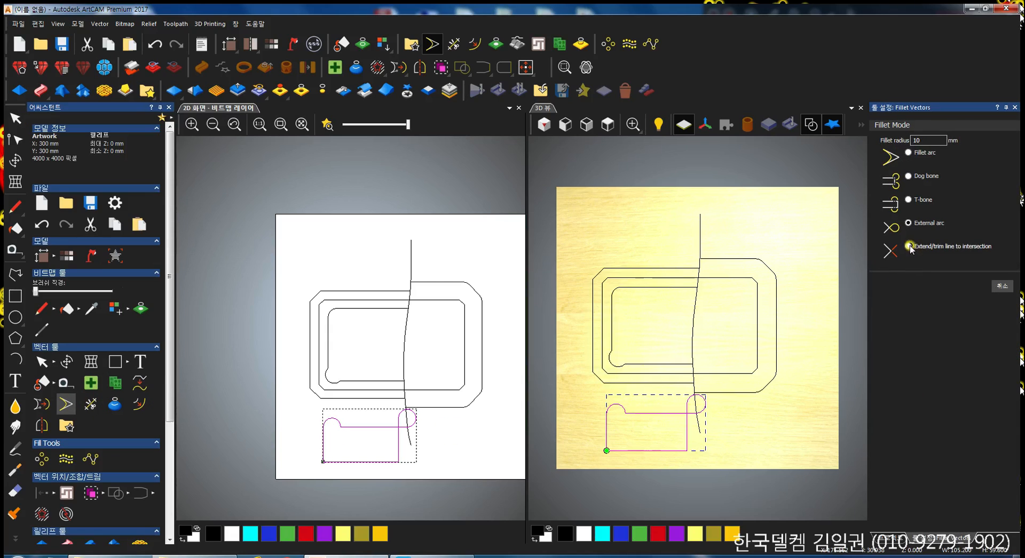
left_click(939, 246)
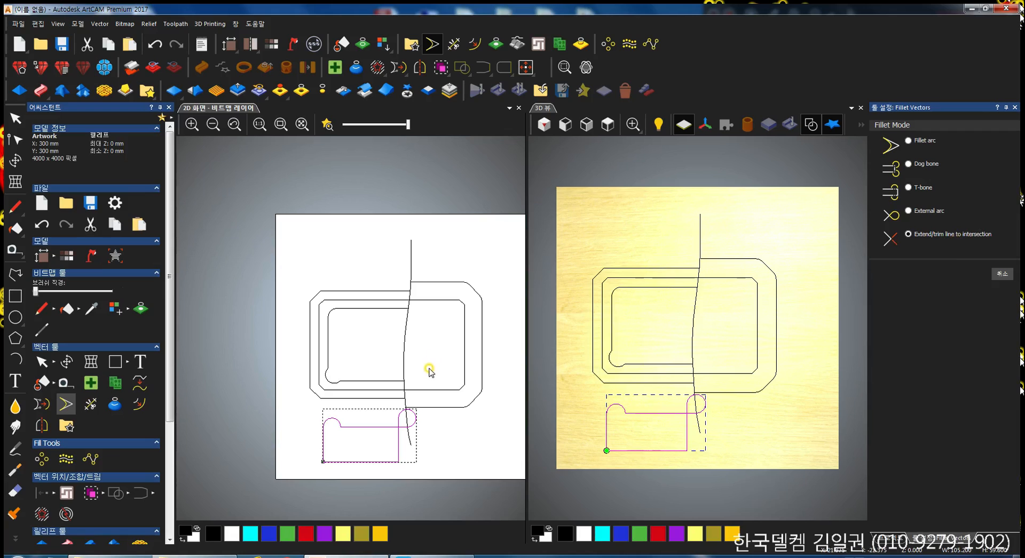
left_click(412, 286)
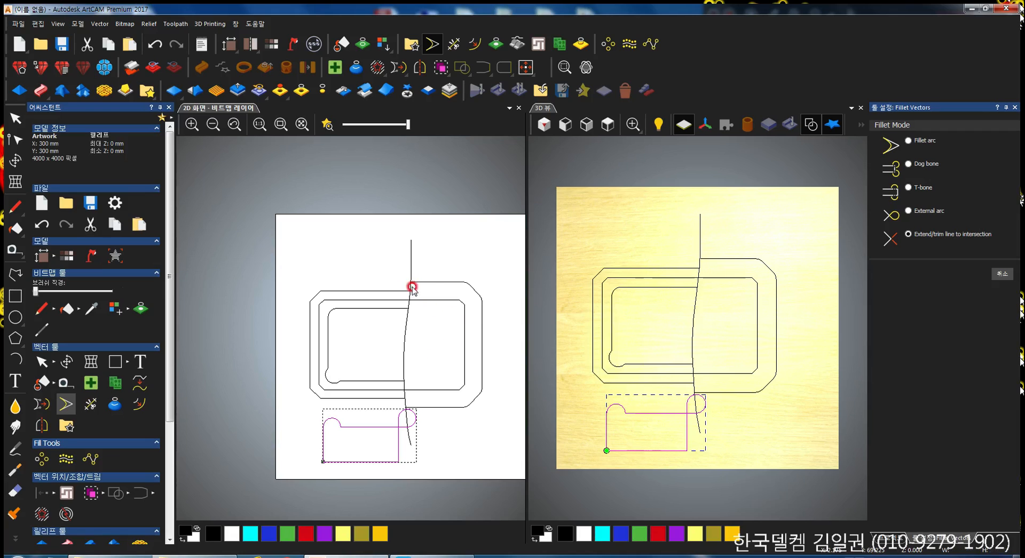
left_click(585, 308)
left_click(412, 280)
left_click(588, 305)
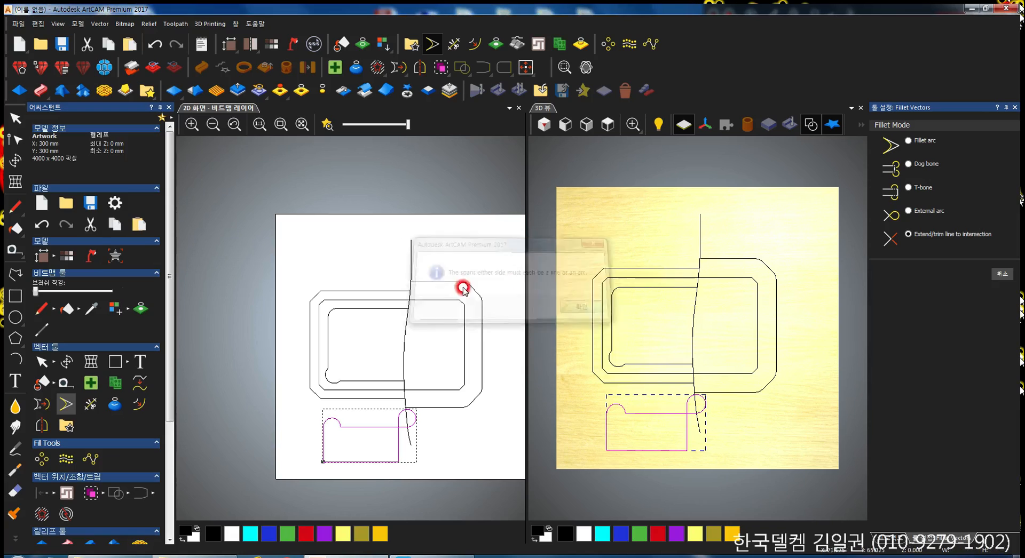
key("Escape")
- Draw a vertical line about 63 mm long above the upper-left part of the nested outlines
left_click(16, 274)
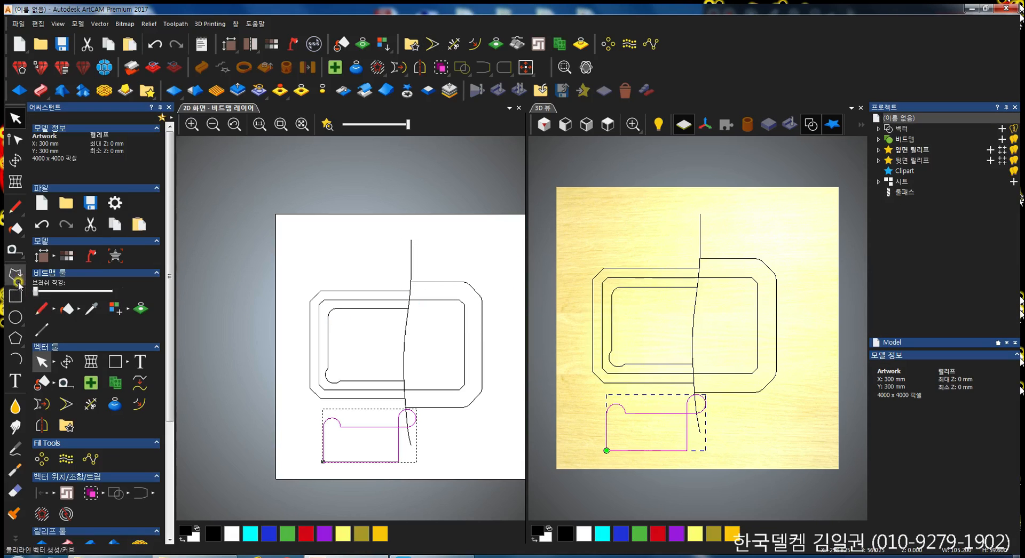
left_click(323, 262)
left_click(336, 230)
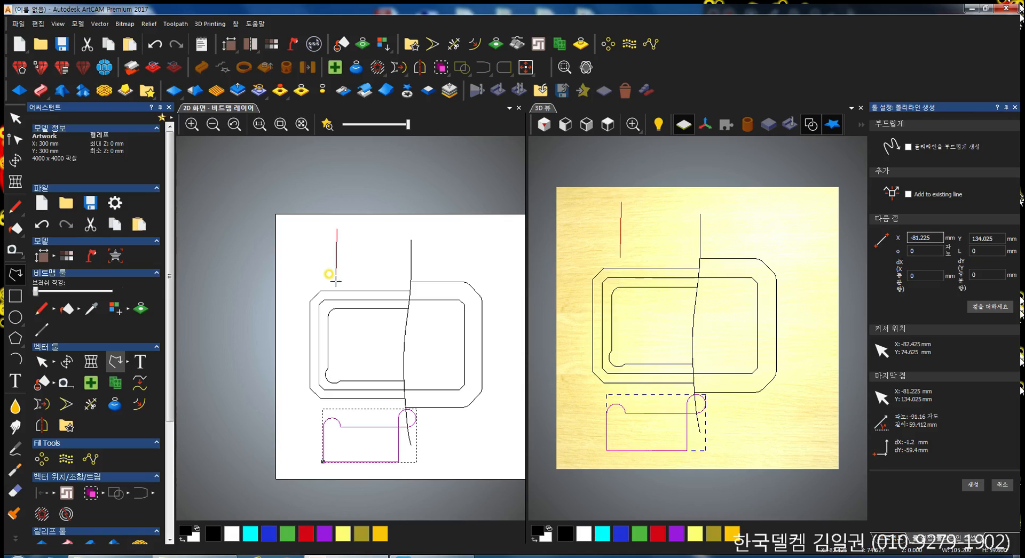
left_click(334, 276)
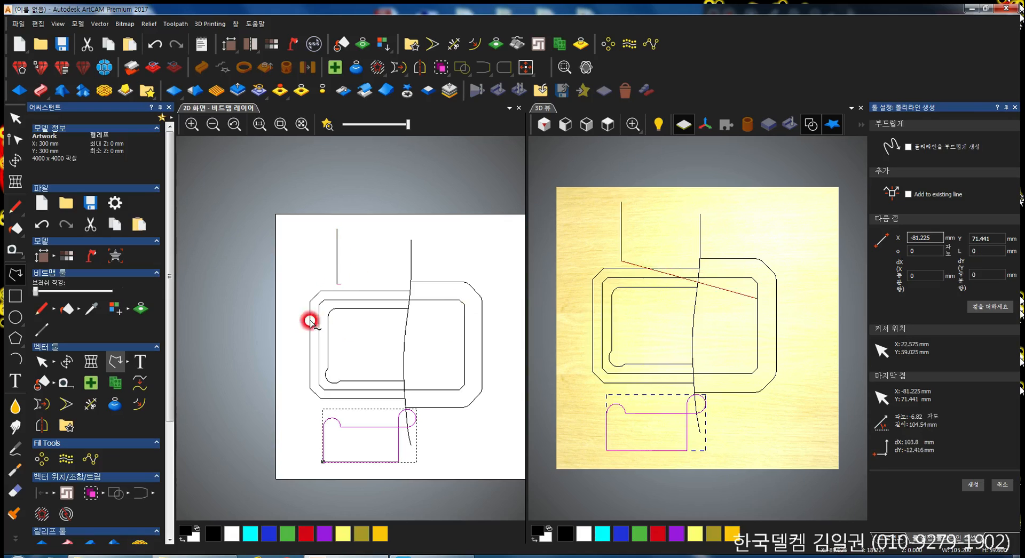
key("Escape")
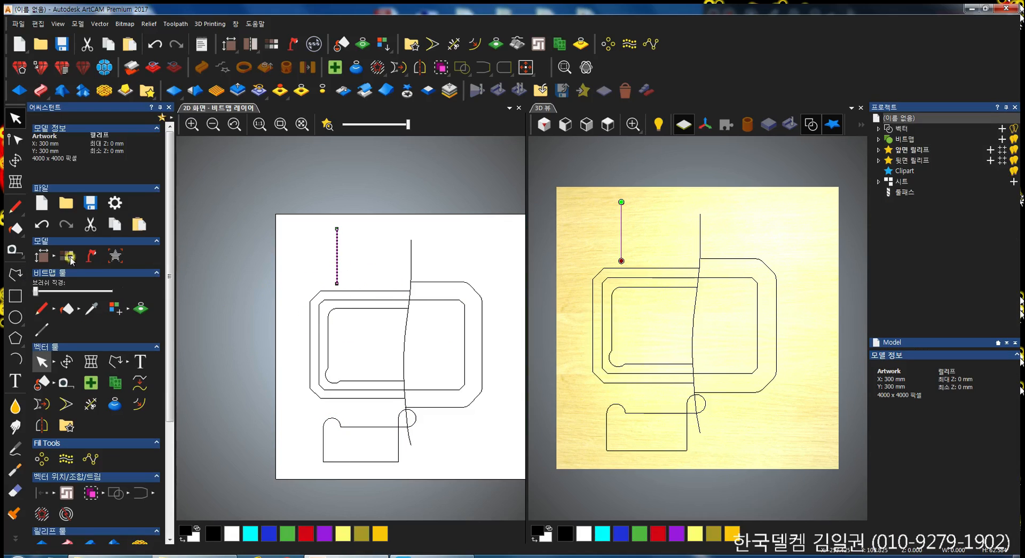
- Draw a horizontal line about 81 mm long across the middle of the short vertical line
left_click(15, 275)
left_click(308, 255)
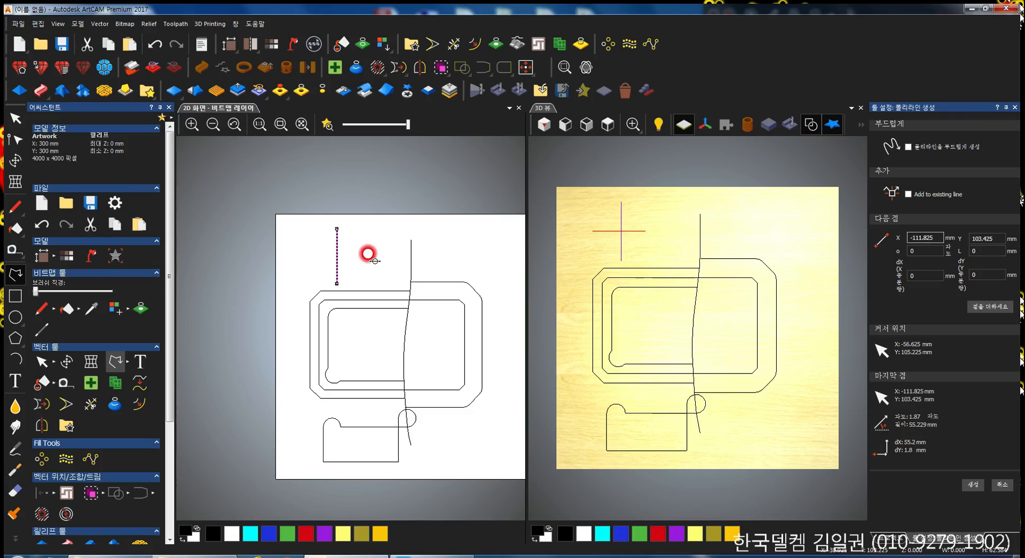
left_click(382, 257)
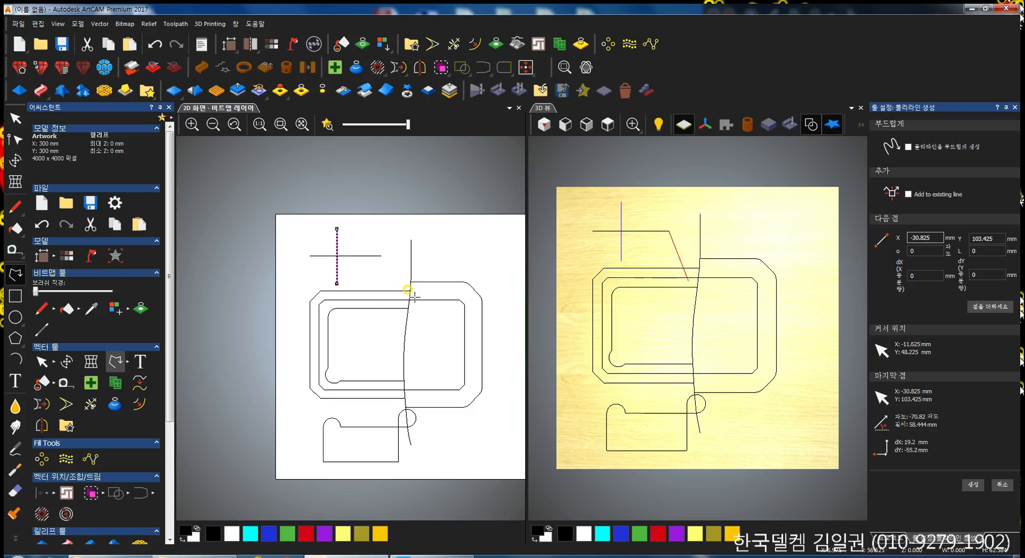
key("Escape")
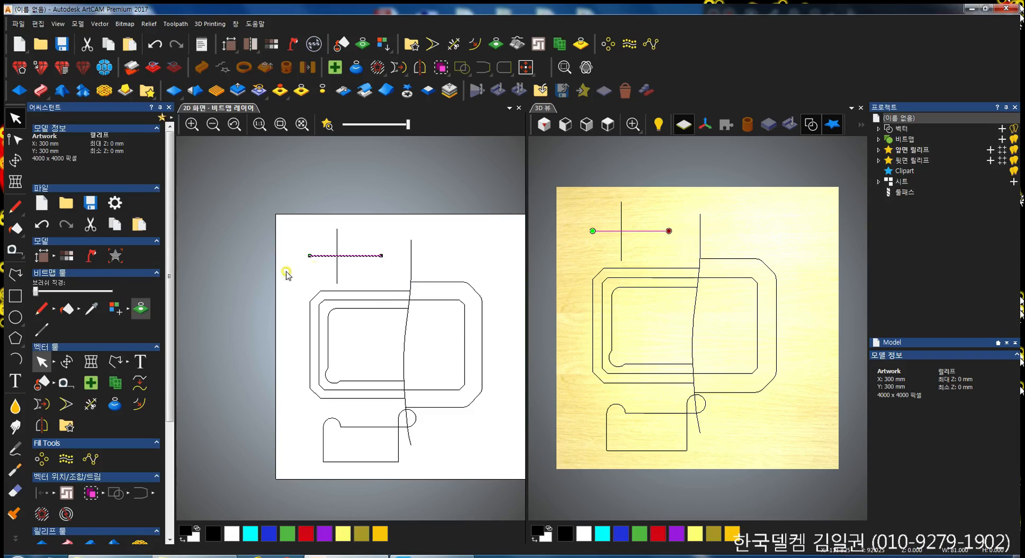
- Trim the two crossing lines at their intersection into a corner, keeping the horizontal line's right part and the vertical line's lower part
left_click(73, 405)
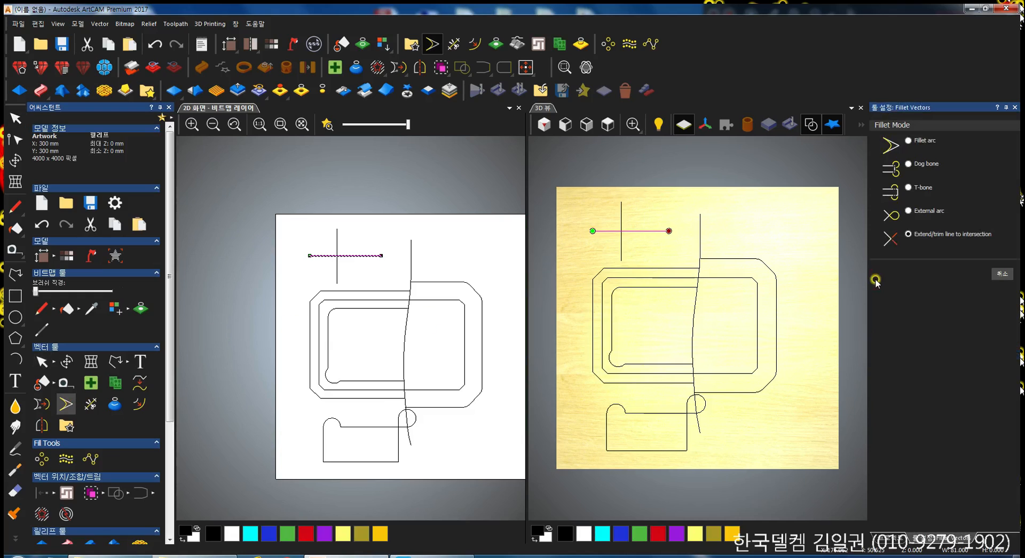
left_click(346, 255)
left_click(337, 244)
left_click(354, 256)
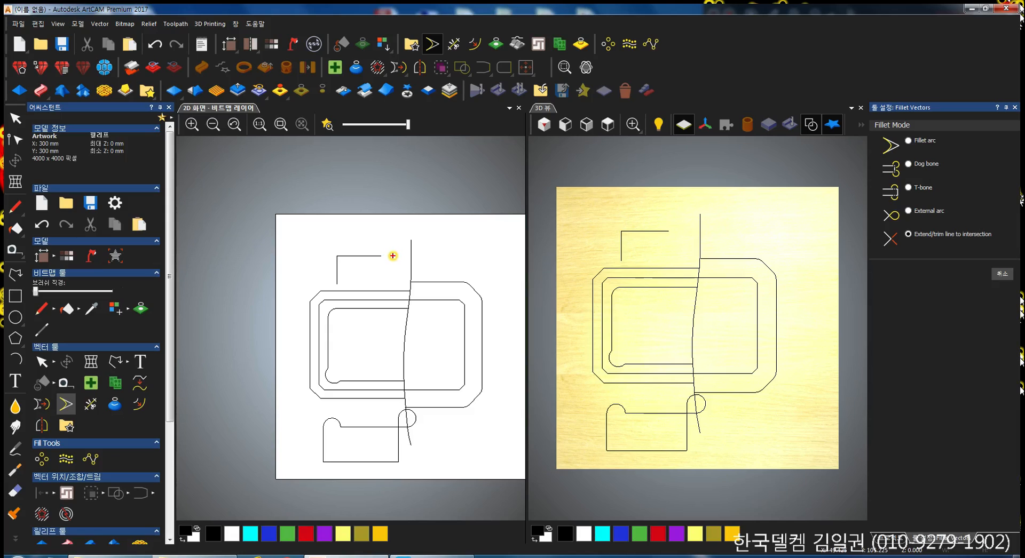
mouse_move(393, 256)
left_mouse_down()
mouse_move(338, 254)
mouse_move(333, 288)
mouse_move(320, 263)
mouse_move(403, 255)
mouse_move(369, 281)
left_mouse_up()
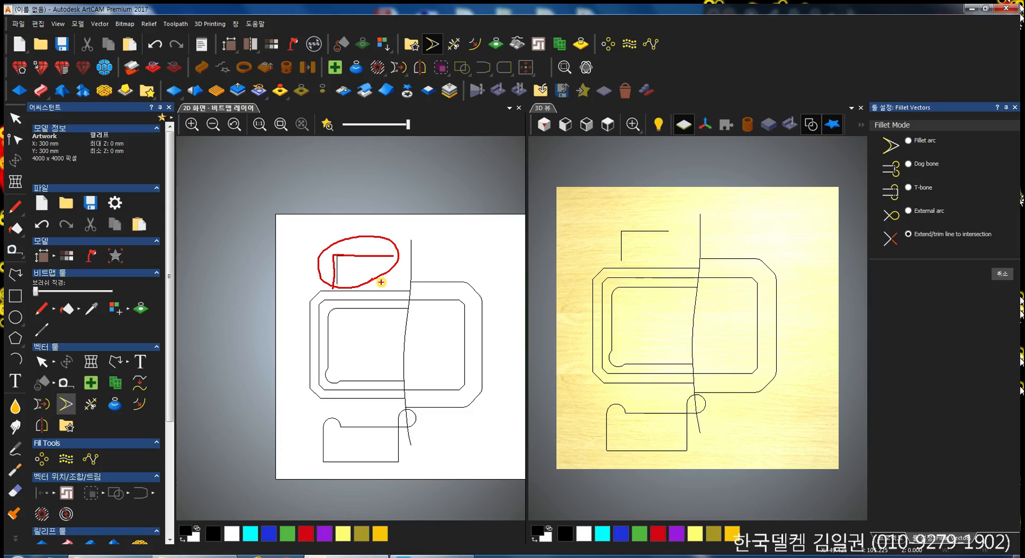
key("Escape")
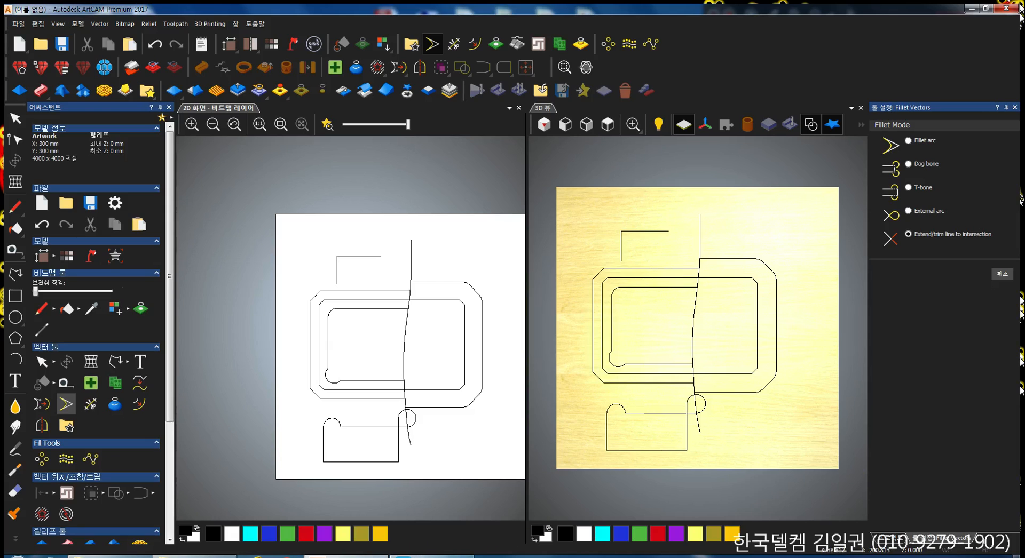
left_click(677, 395)
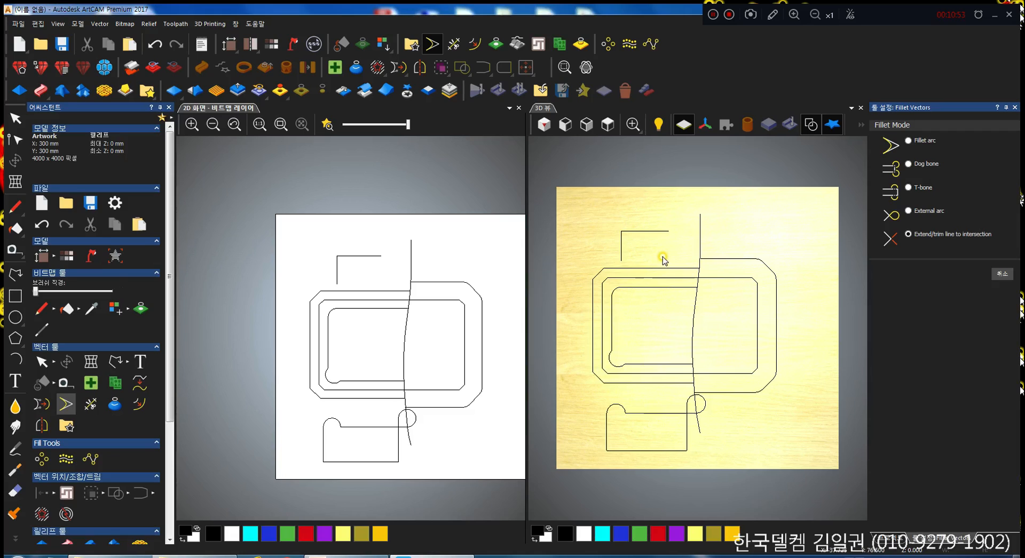